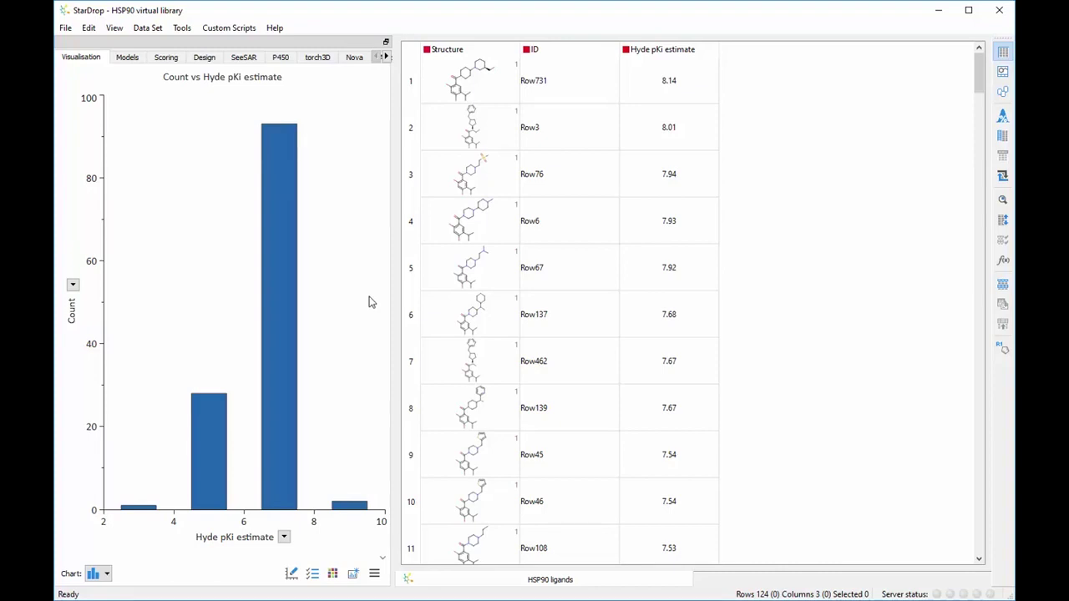
Run a matched pairs analysis in card view with network layout, a results table and links coloured by Hyde pKi estimate difference
{"action": "left_click", "coordinate": [1002, 92]}
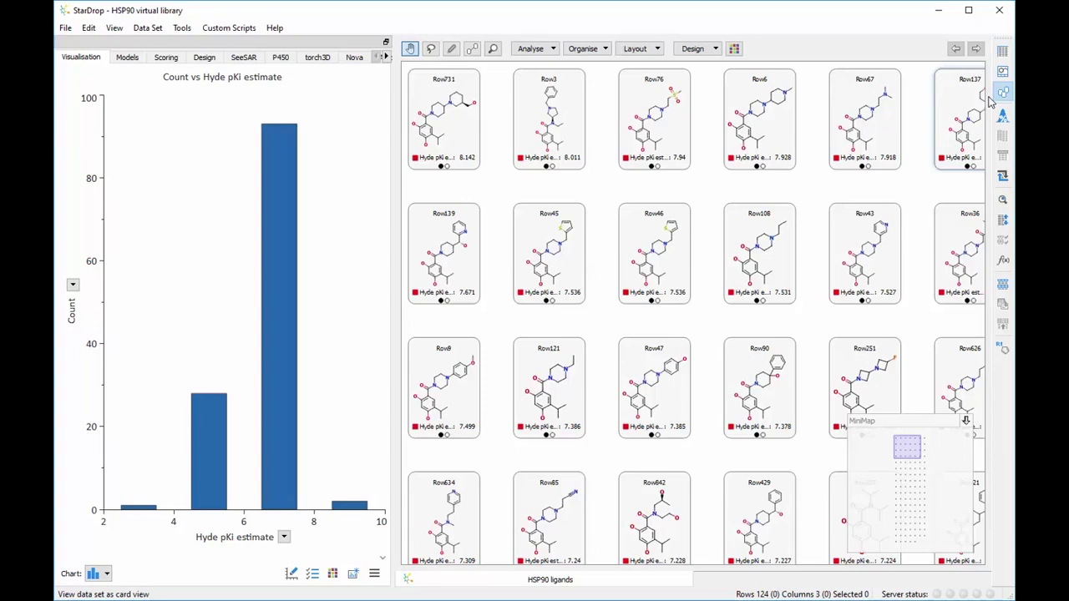
{"action": "left_click", "coordinate": [553, 50]}
{"action": "left_click", "coordinate": [577, 109]}
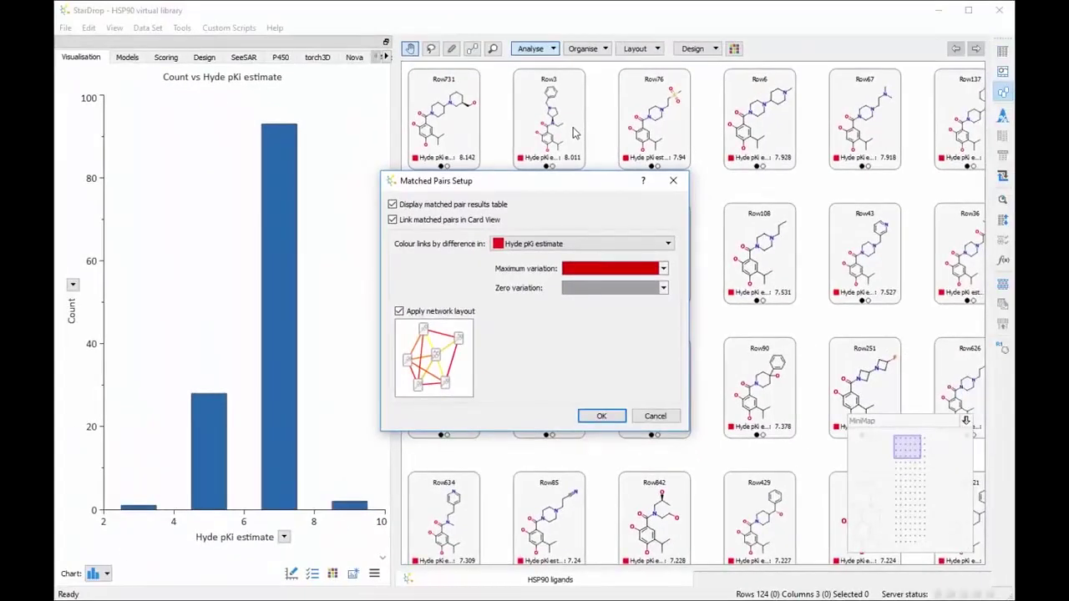
{"action": "left_click", "coordinate": [598, 417]}
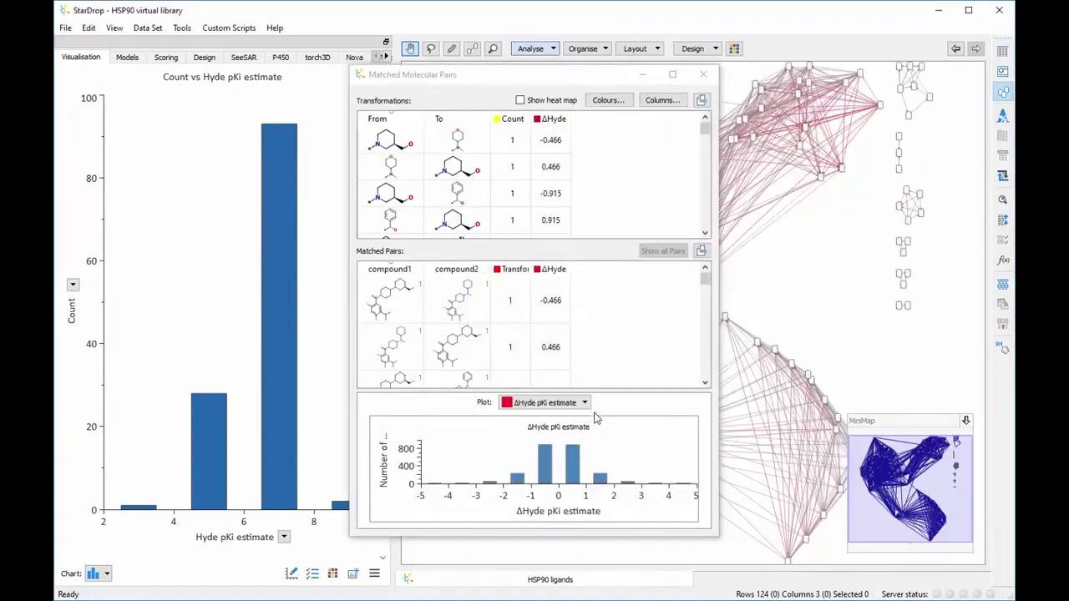
Move the matched pairs results off the network, sort the transformations by descending ΔHyde and select the first one
{"action": "left_click_drag", "start_coordinate": [568, 78], "coordinate": [287, 100]}
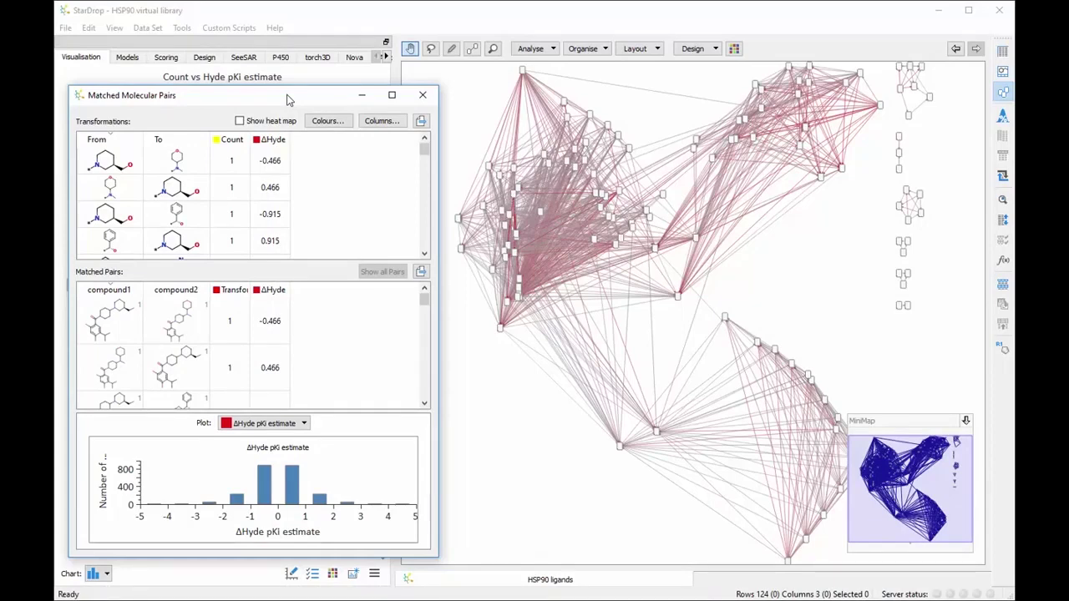
{"action": "left_click", "coordinate": [276, 140]}
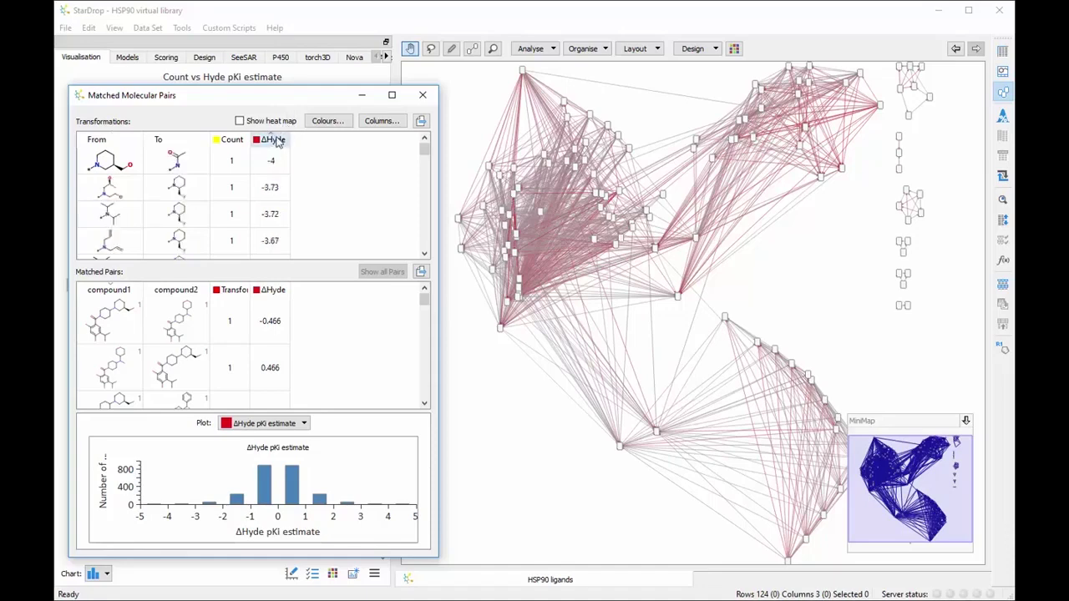
{"action": "left_click", "coordinate": [278, 142]}
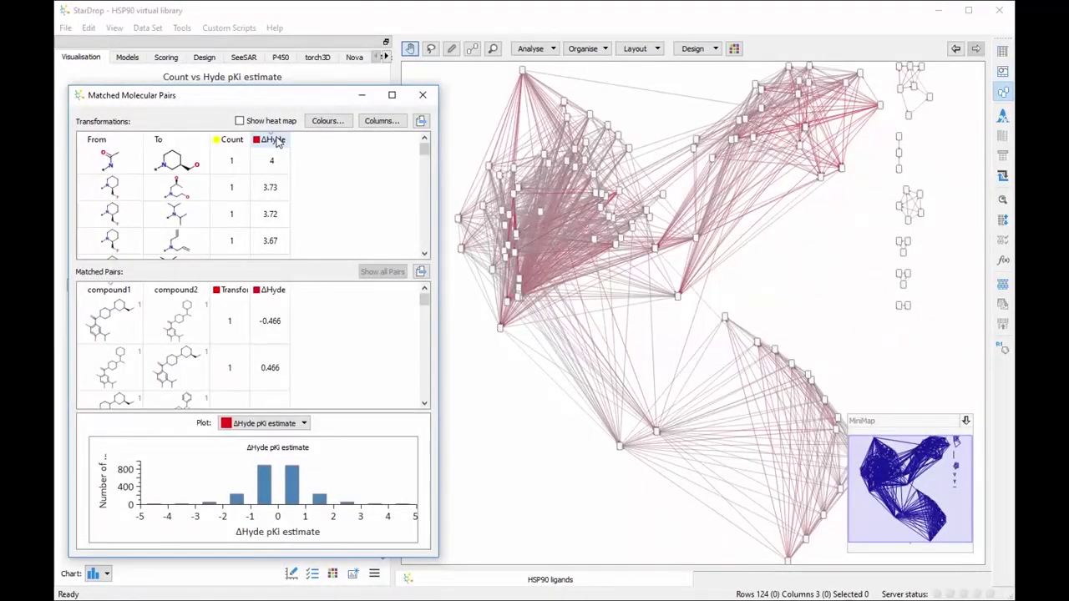
{"action": "left_click", "coordinate": [136, 166]}
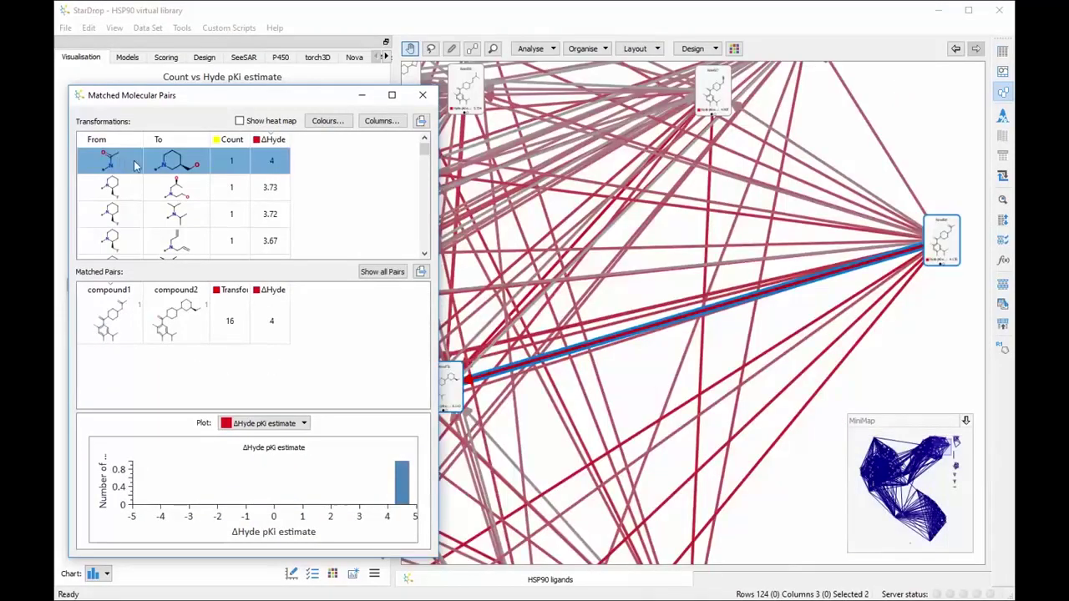
Preview the two compounds joined by the highlighted network link and close the Matched Molecular Pairs results
{"action": "scroll", "coordinate": [620, 291], "scroll_direction": "down", "scroll_amount": 1}
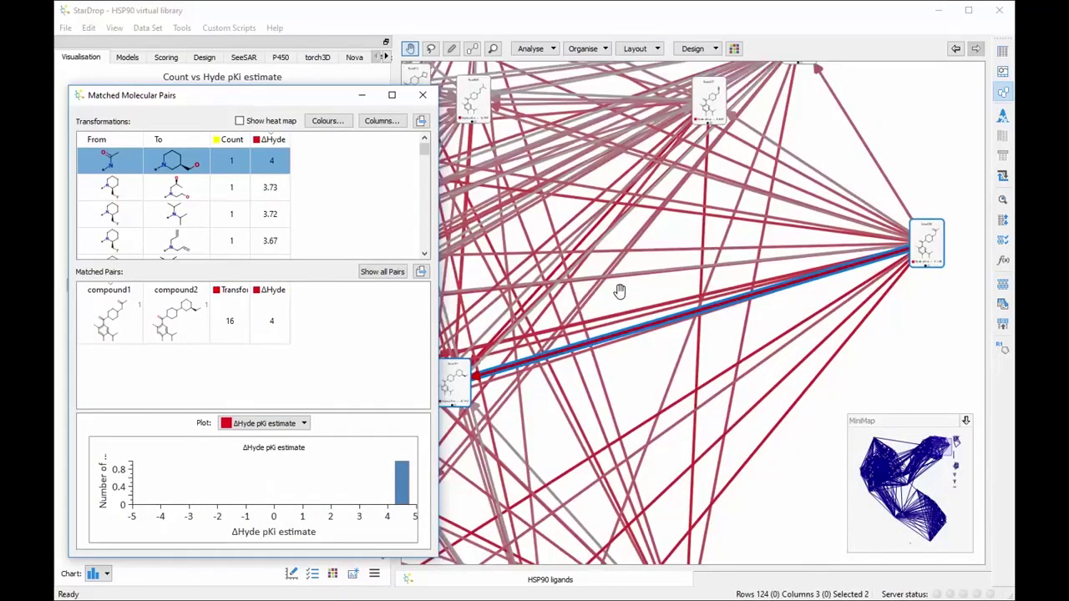
{"action": "scroll", "coordinate": [620, 291], "scroll_direction": "down", "scroll_amount": 1}
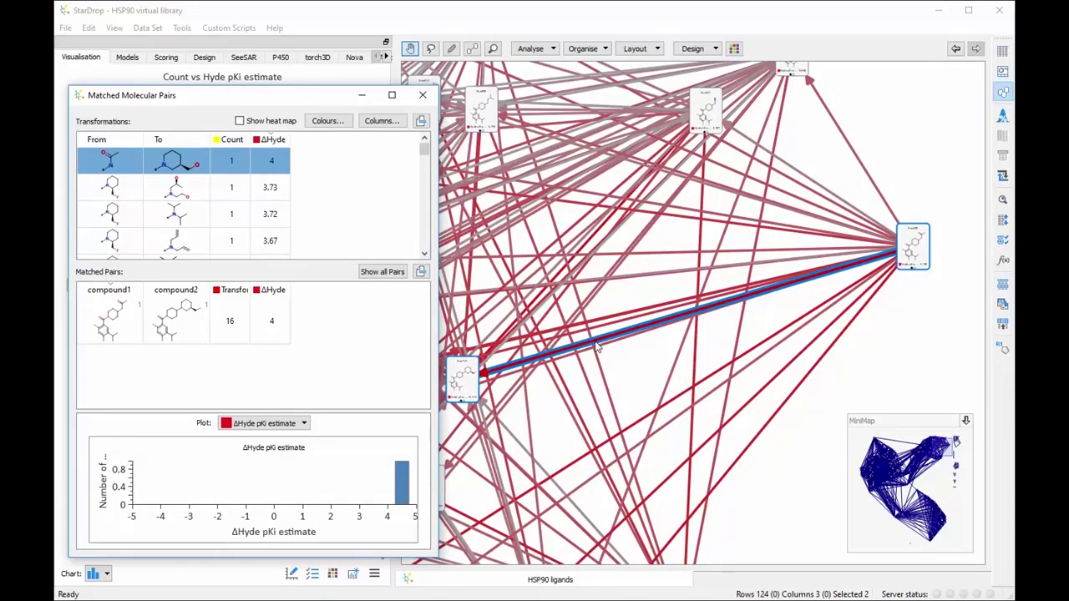
{"action": "mouse_move", "coordinate": [597, 346]}
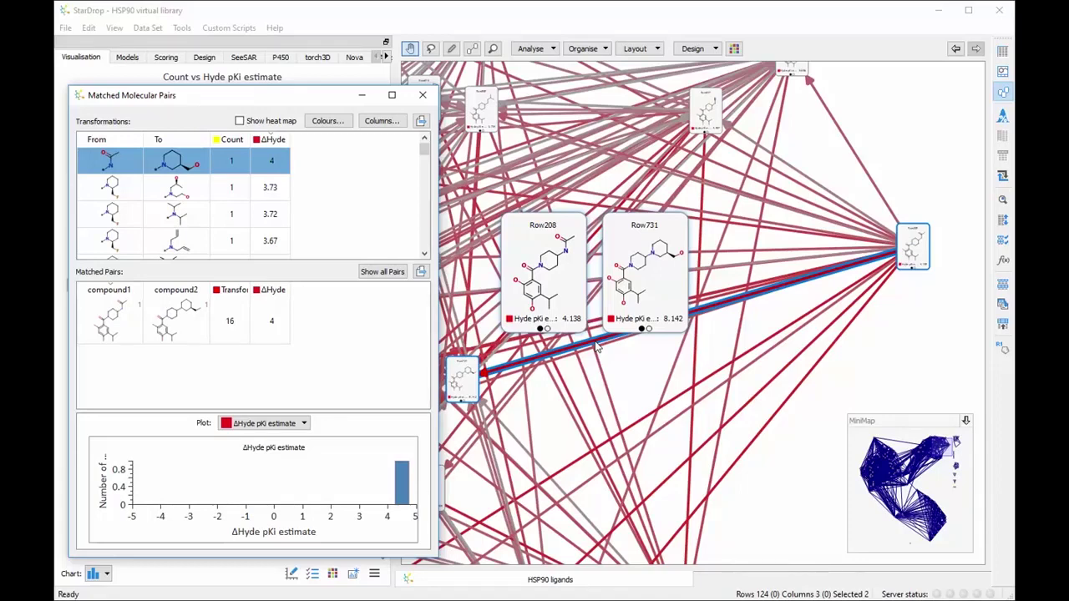
{"action": "left_click", "coordinate": [420, 99]}
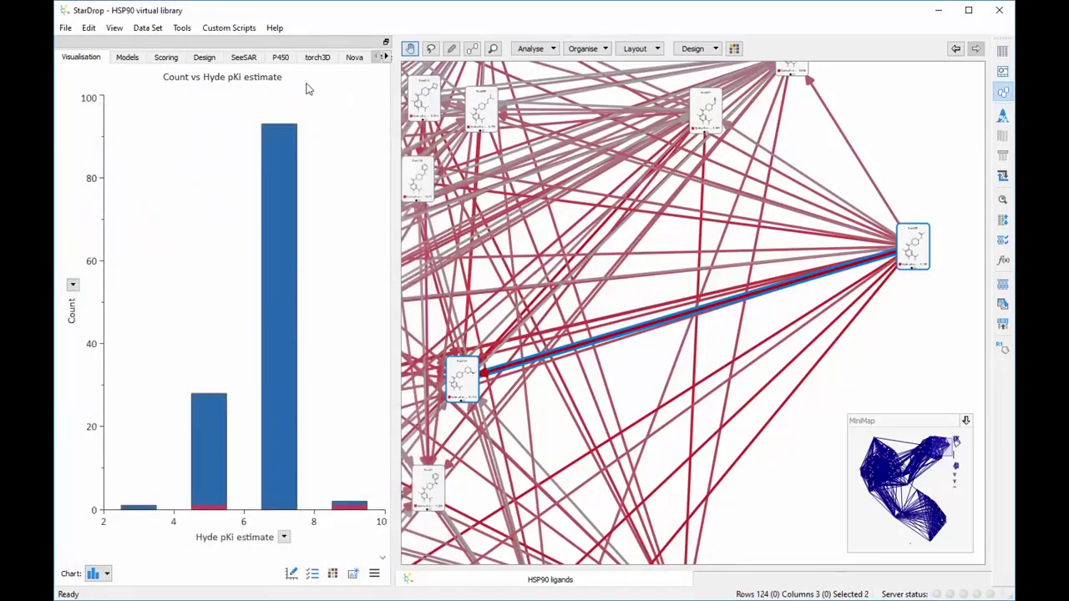
Display only Row731 in the SeeSAR protein view and show its binding interactions
{"action": "left_click", "coordinate": [260, 59]}
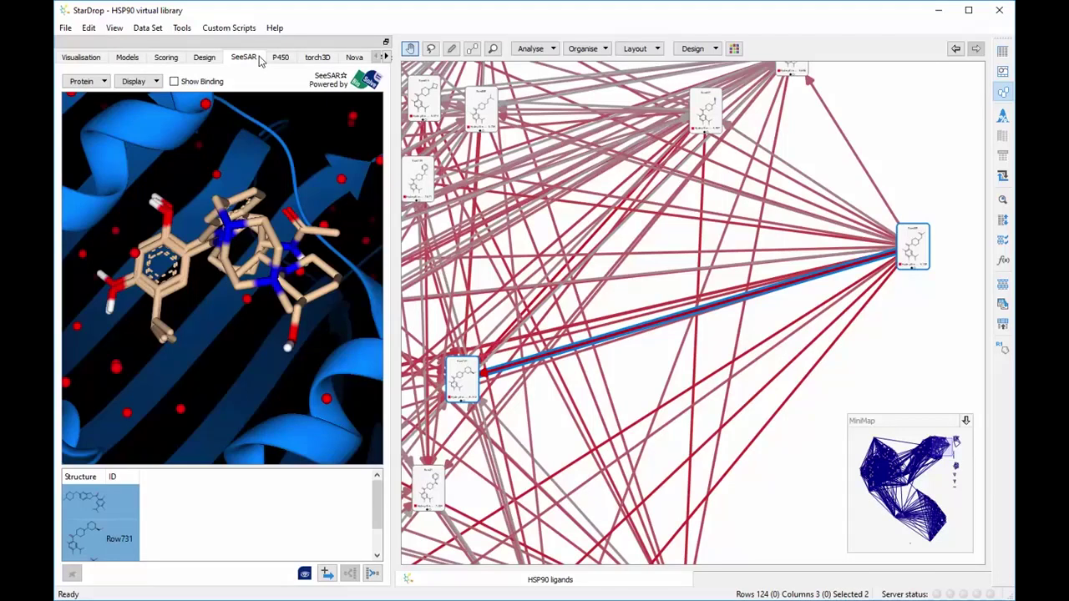
{"action": "left_click", "coordinate": [95, 537]}
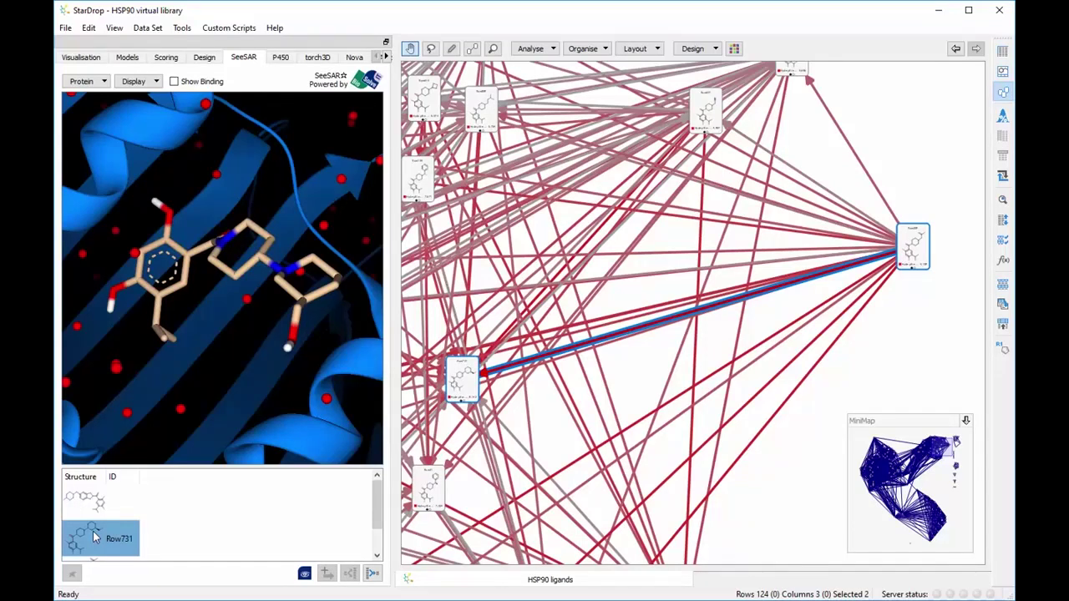
{"action": "left_click", "coordinate": [175, 81]}
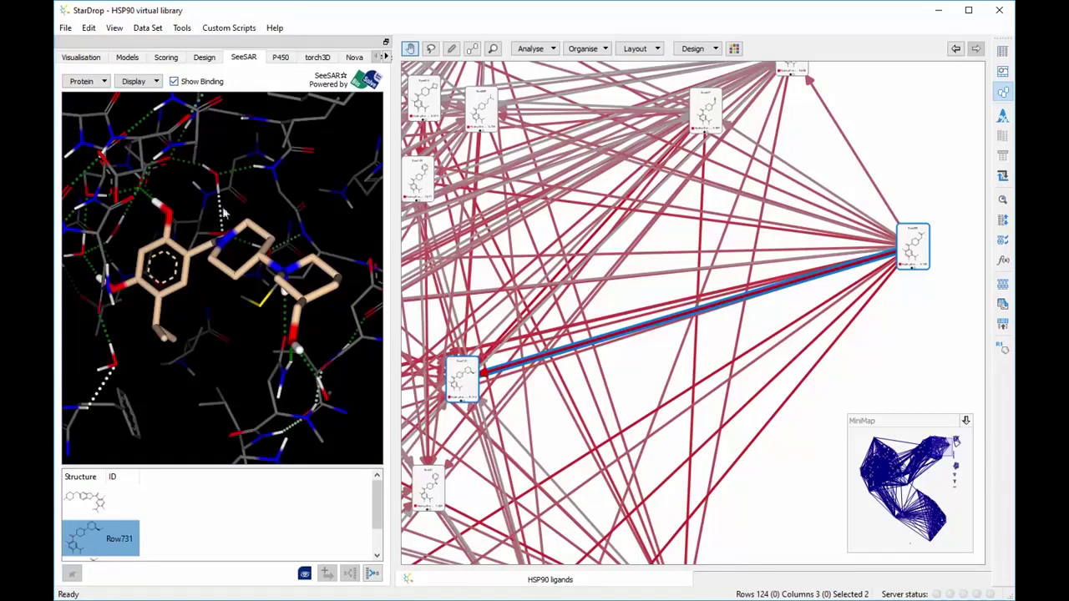
Examine the binding pose of Row731 from another angle and compare it with the pose of Row208
{"action": "left_click_drag", "start_coordinate": [262, 327], "coordinate": [336, 250]}
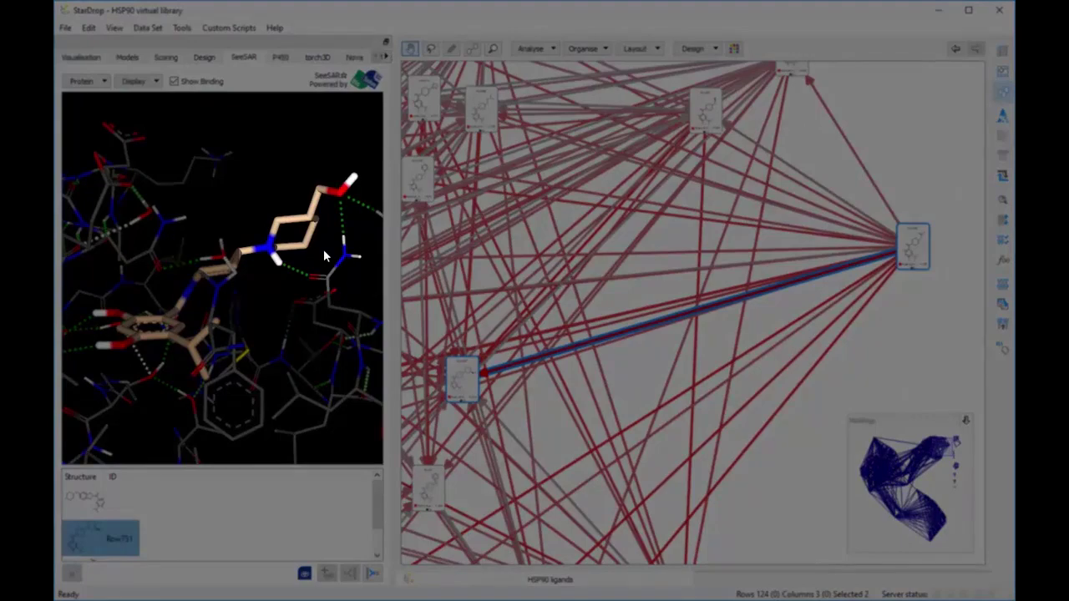
{"action": "mouse_move", "coordinate": [325, 251]}
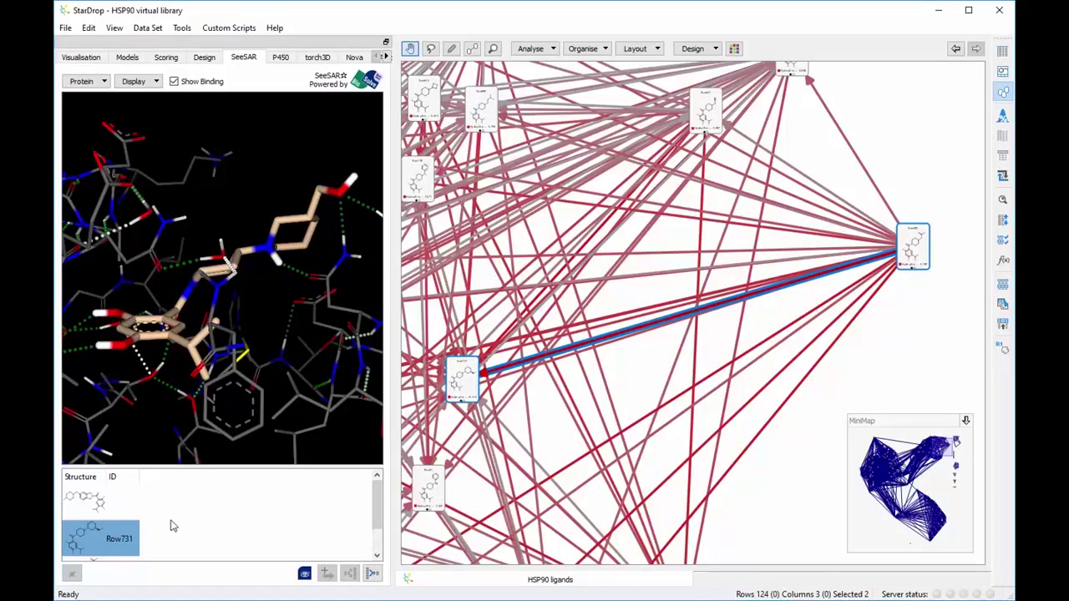
{"action": "scroll", "coordinate": [117, 543], "scroll_direction": "down", "scroll_amount": 1}
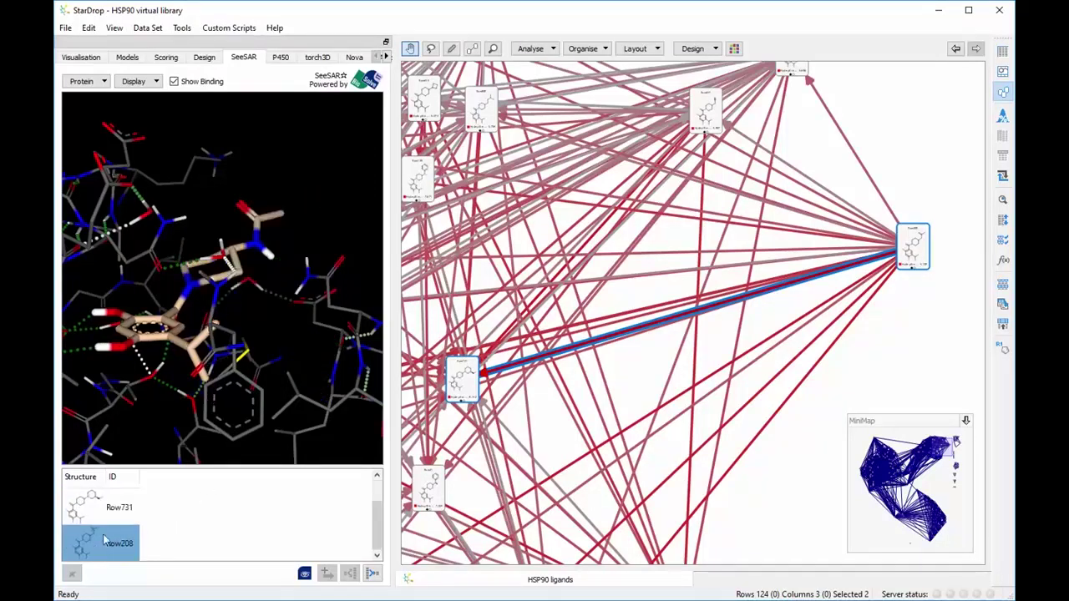
{"action": "left_click_drag", "start_coordinate": [301, 249], "coordinate": [300, 276]}
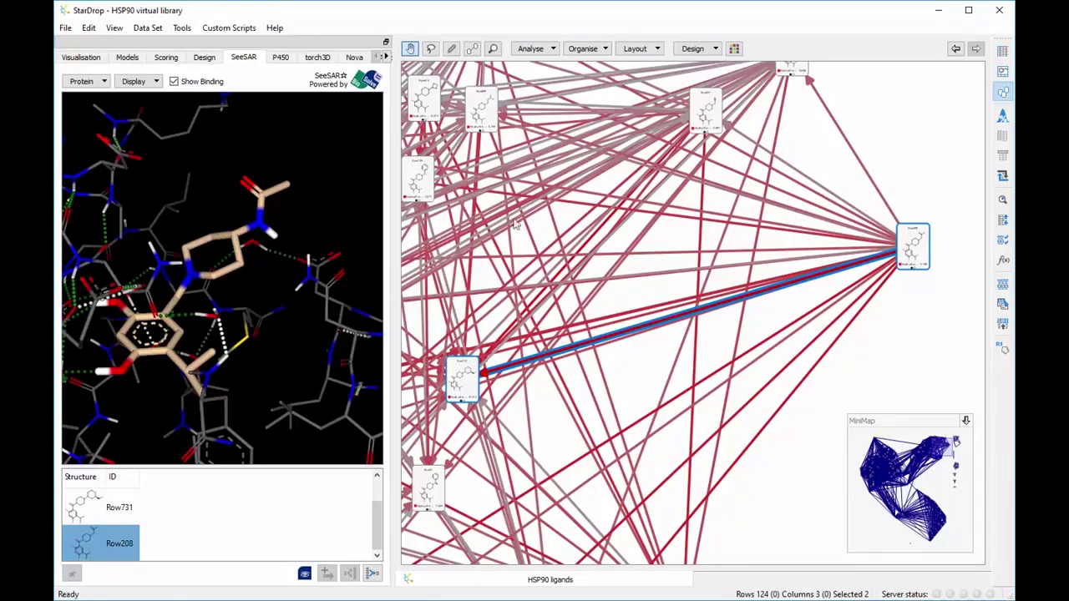
Return to the table view and calculate all StarDrop models for the HSP90 ligands
{"action": "left_click", "coordinate": [1004, 52]}
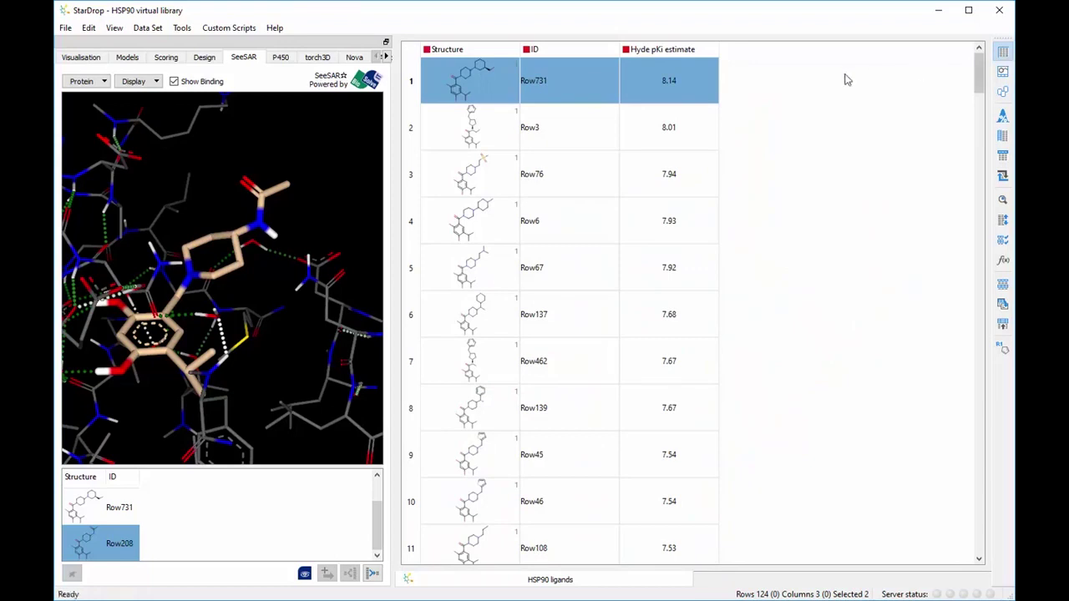
{"action": "left_click", "coordinate": [135, 58]}
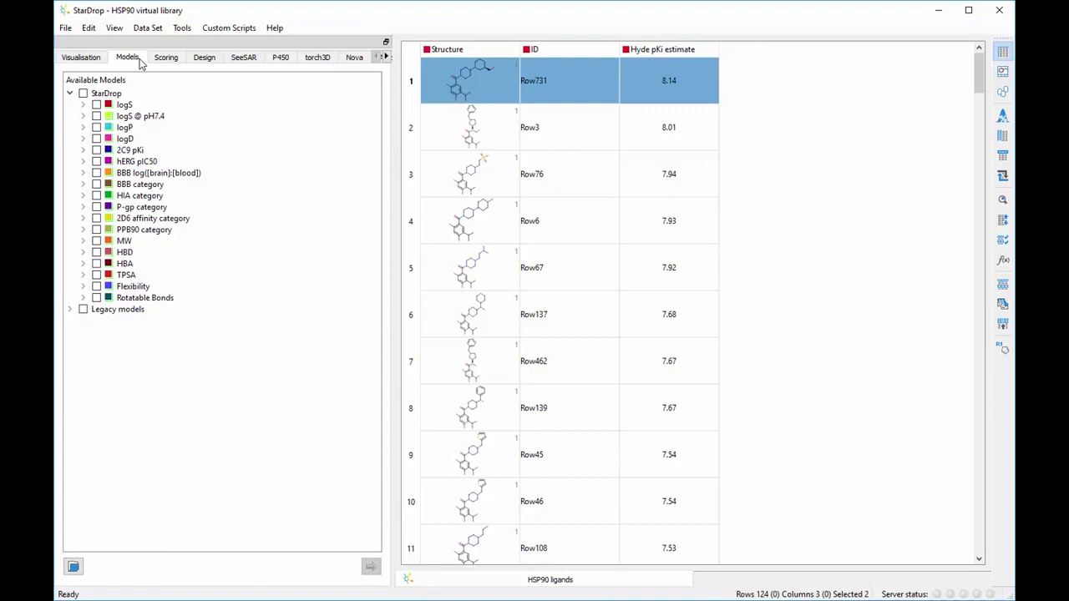
{"action": "left_click", "coordinate": [84, 92]}
{"action": "left_click", "coordinate": [371, 567]}
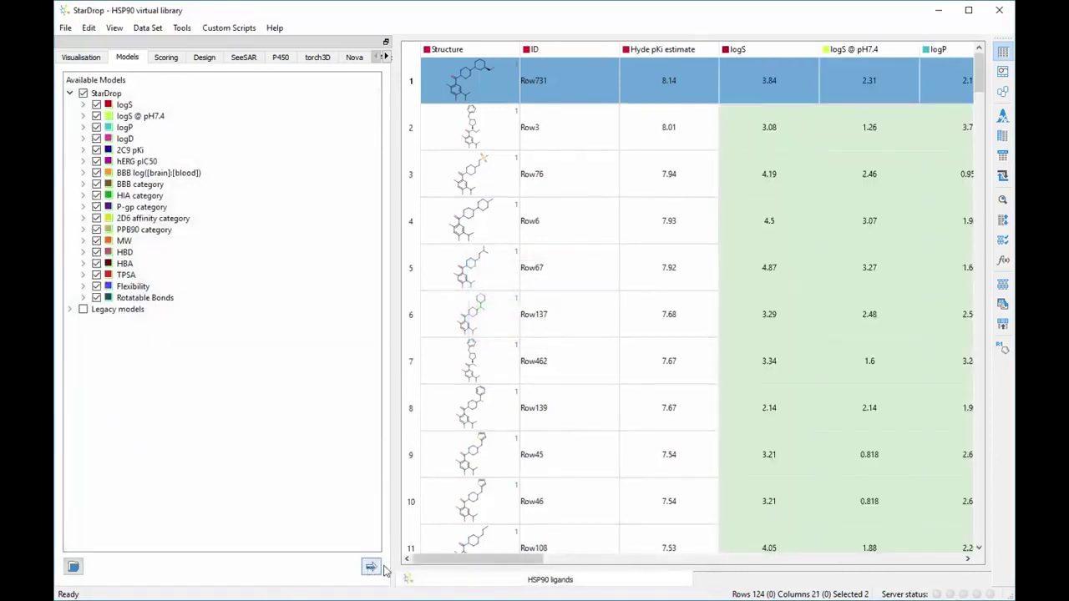
{"action": "left_click_drag", "start_coordinate": [493, 559], "coordinate": [454, 567]}
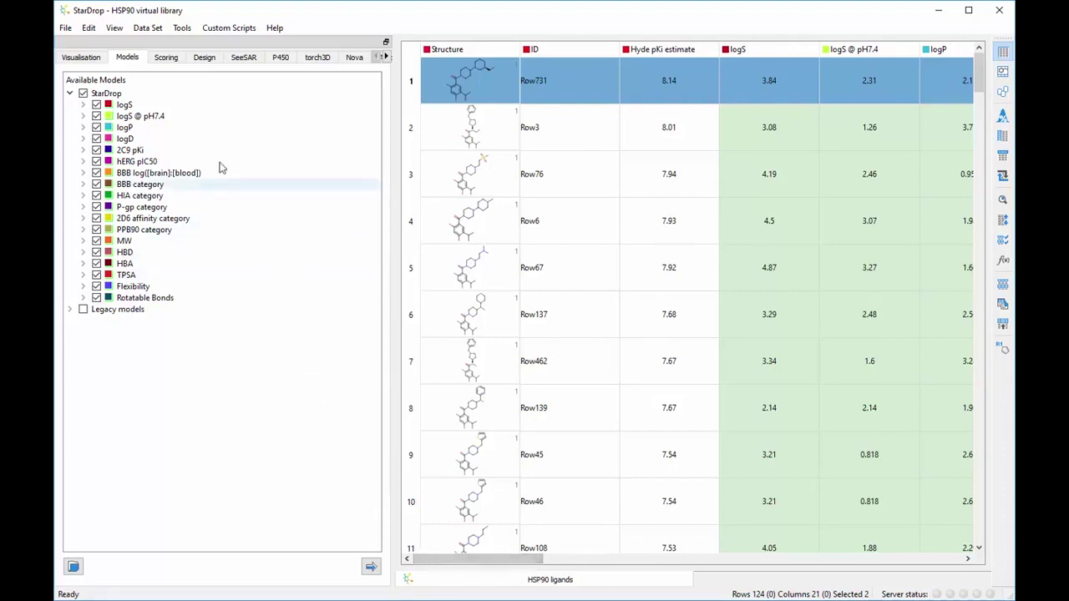
Score the compounds with the Hyde pKi + Oral Non CNS Scoring Profile
{"action": "left_click", "coordinate": [176, 59]}
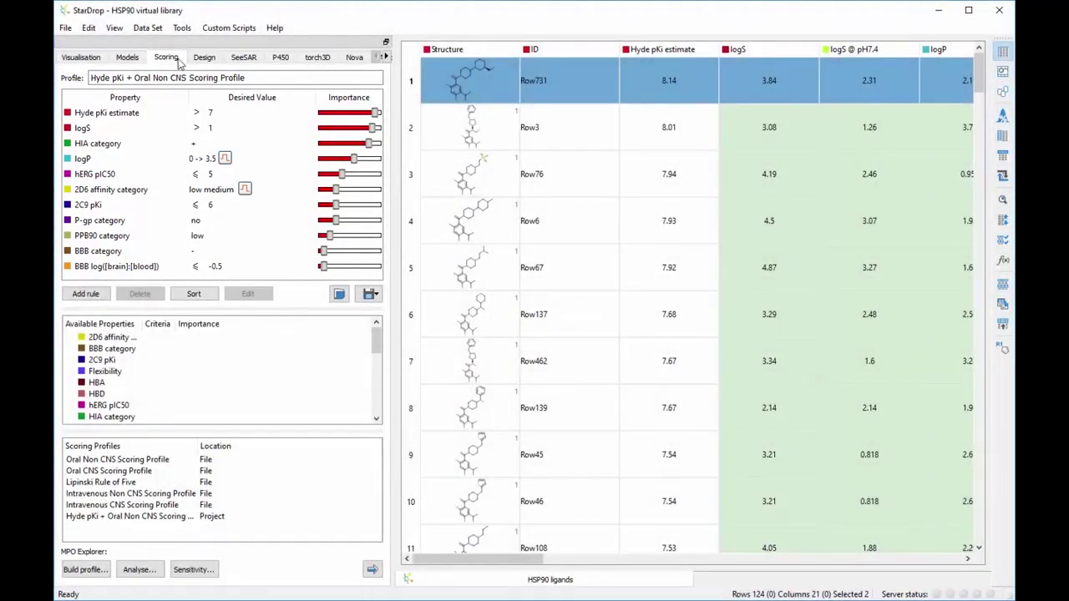
{"action": "left_click", "coordinate": [373, 571]}
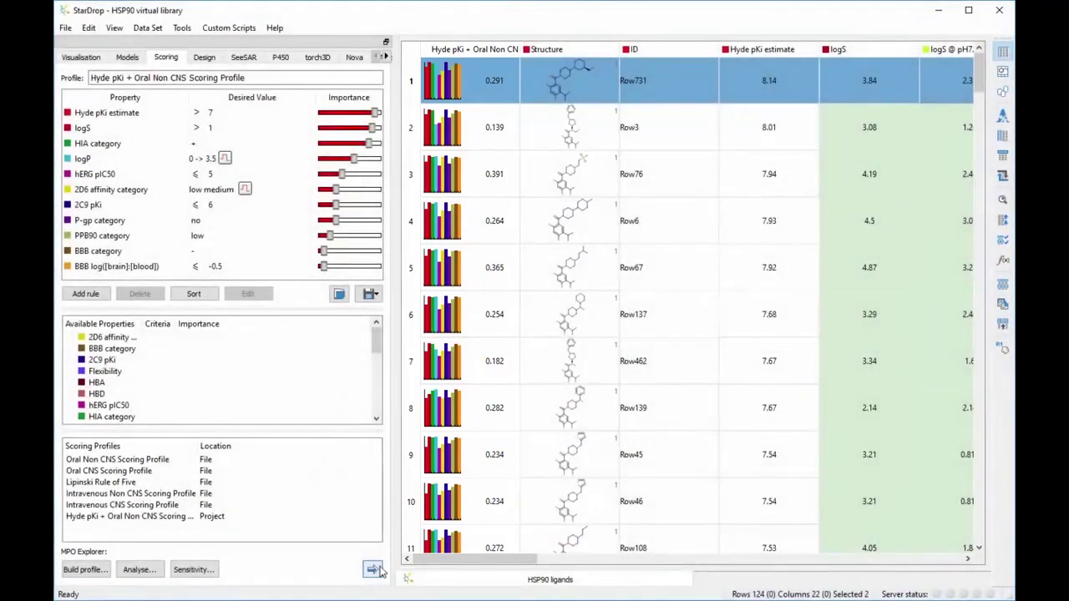
Place the Hyde pKi histogram in a new dashboard and plot the Hyde pKi + Oral Non CNS scores in the main chart
{"action": "left_click", "coordinate": [100, 58]}
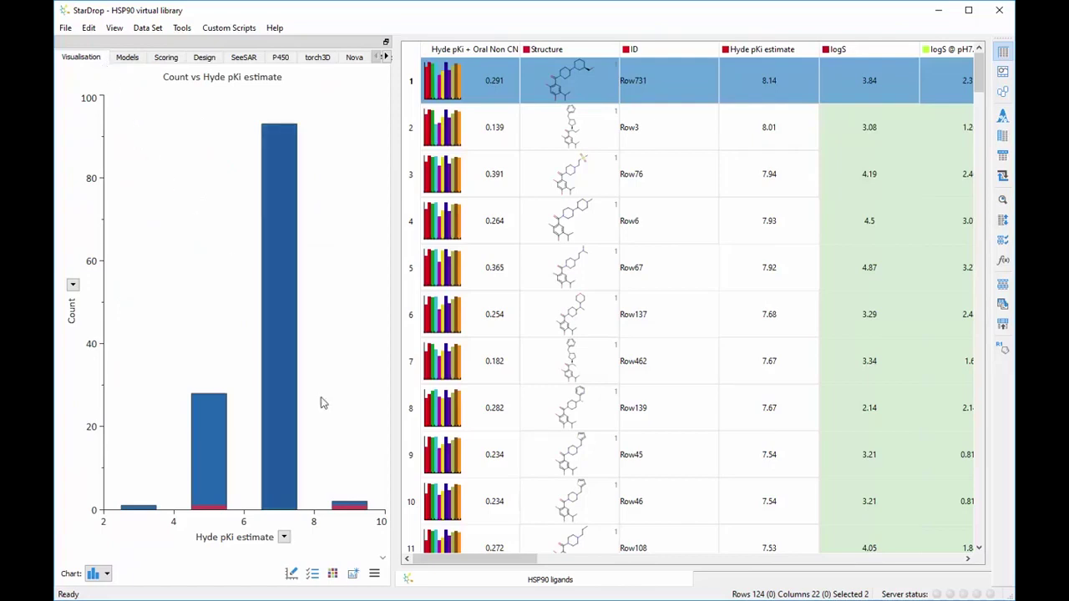
{"action": "left_click", "coordinate": [354, 574]}
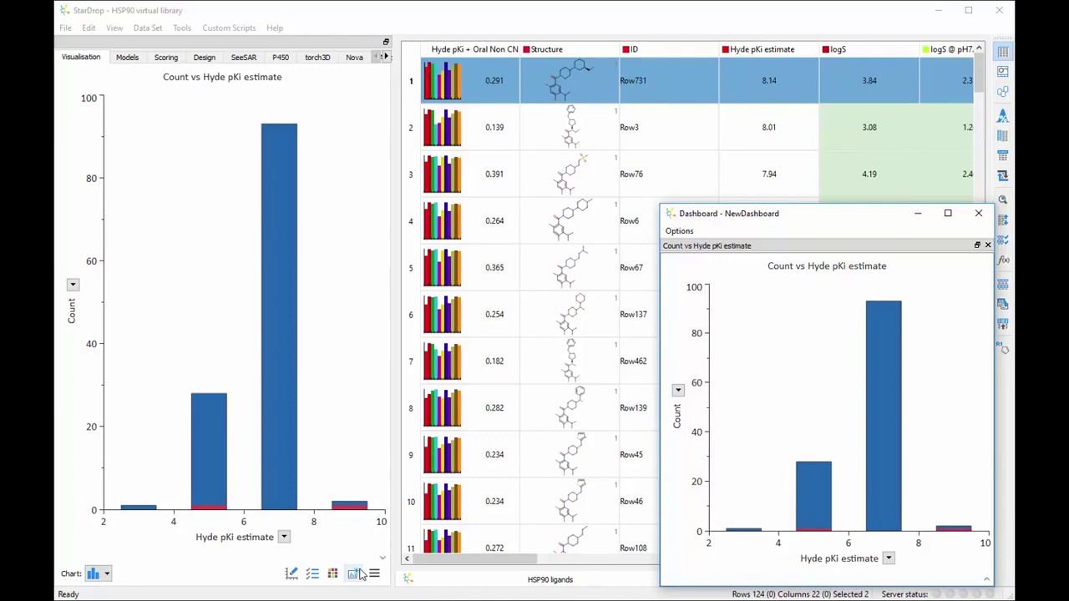
{"action": "left_click", "coordinate": [482, 52]}
{"action": "left_click", "coordinate": [482, 52]}
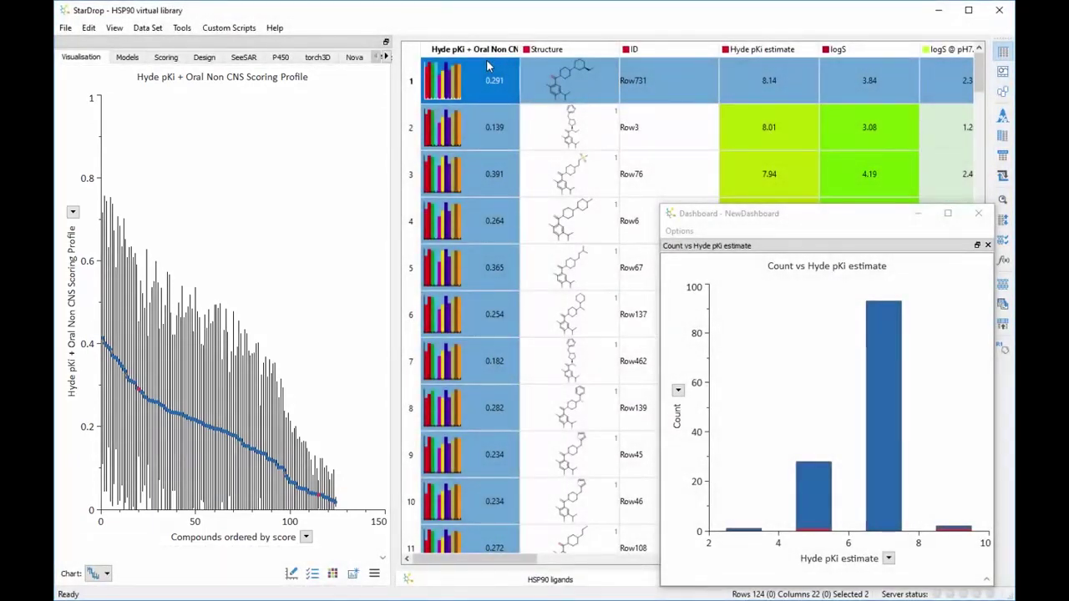
Select the compounds in the highest Hyde pKi bar of the dashboard histogram and minimise the dashboard
{"action": "left_click", "coordinate": [965, 532]}
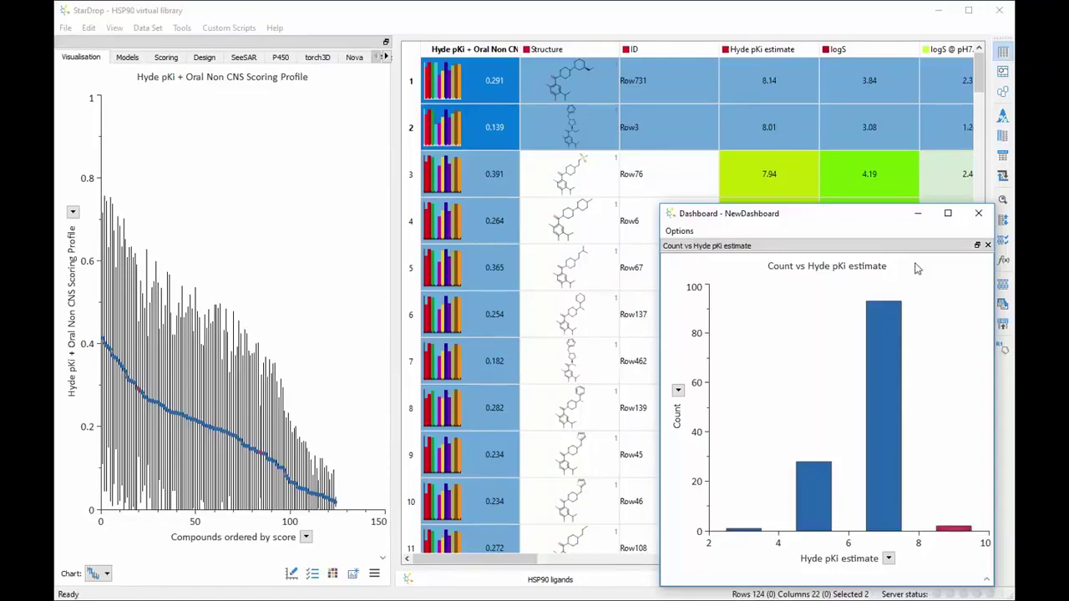
{"action": "left_click", "coordinate": [921, 214]}
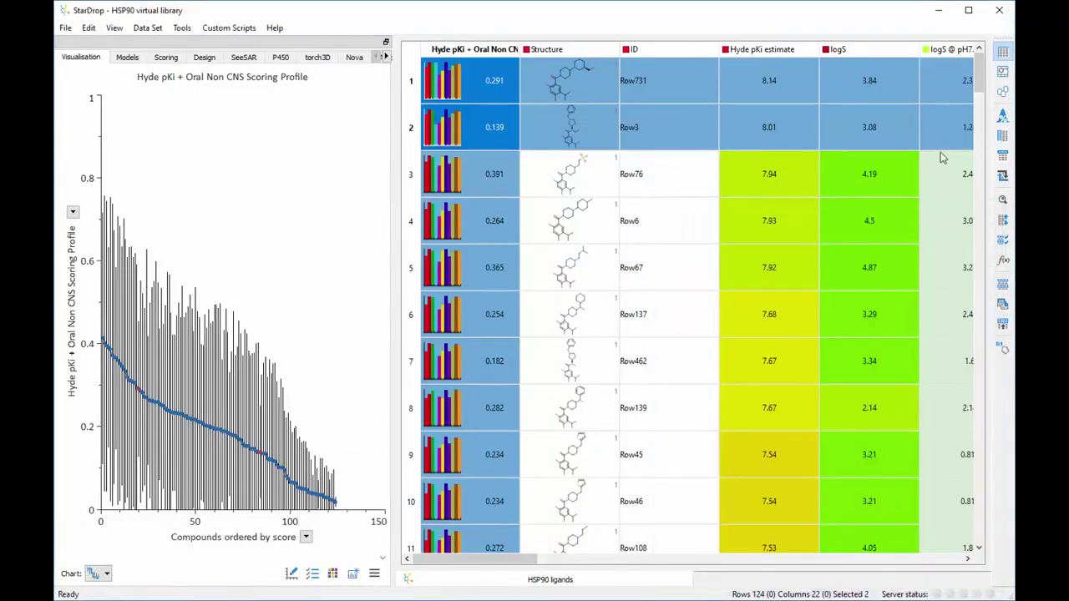
Return to the card view, clear the compound selection and remove all matched pair links from the network
{"action": "left_click", "coordinate": [1001, 94]}
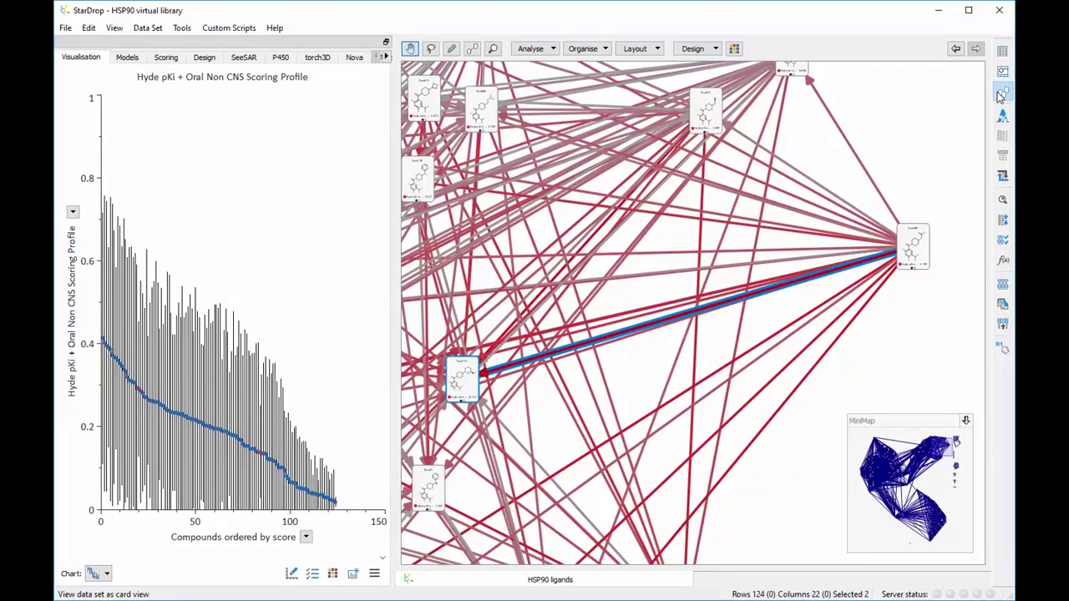
{"action": "left_click", "coordinate": [825, 149]}
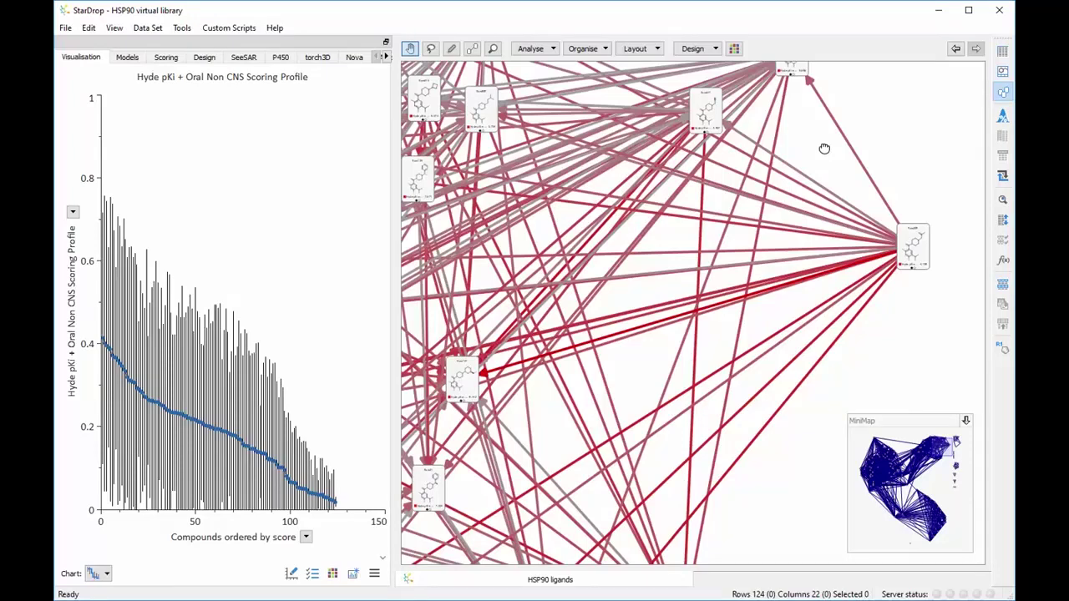
{"action": "scroll", "coordinate": [926, 251], "scroll_direction": "up", "scroll_amount": 3}
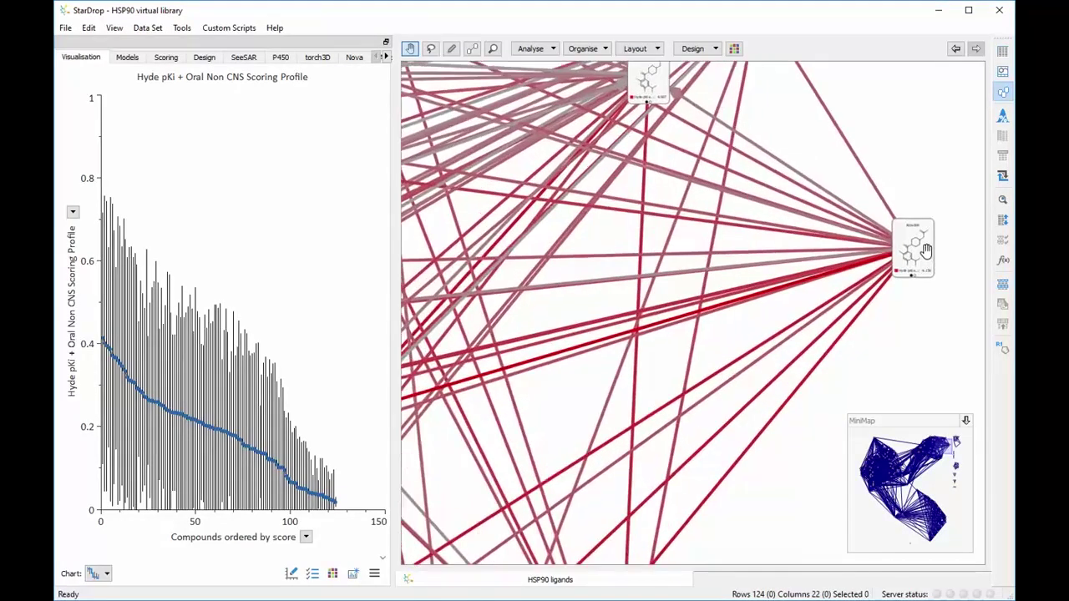
{"action": "scroll", "coordinate": [926, 251], "scroll_direction": "up", "scroll_amount": 3}
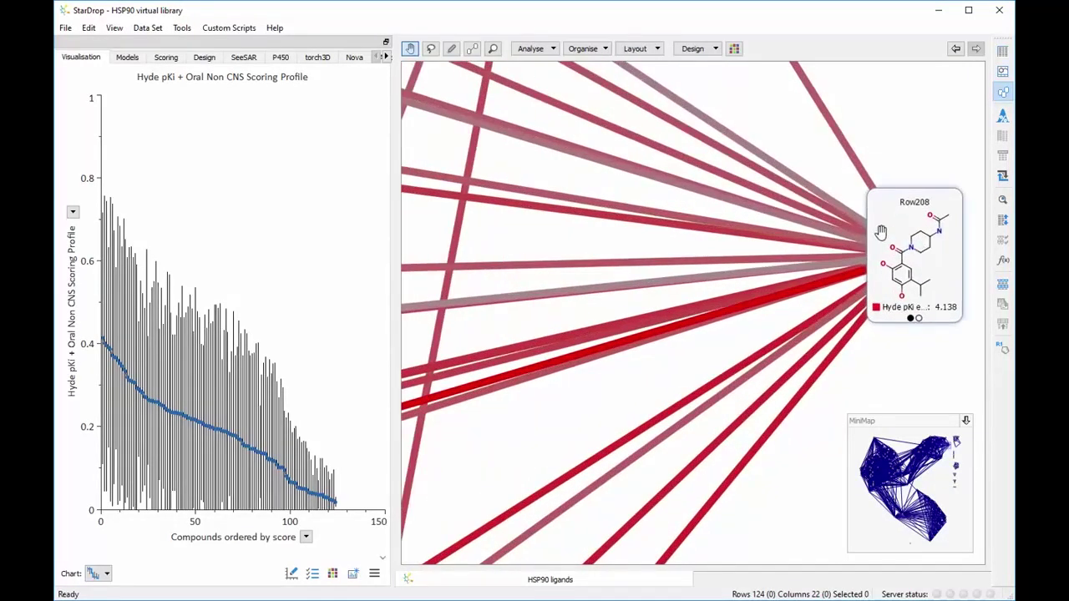
{"action": "left_click", "coordinate": [472, 49]}
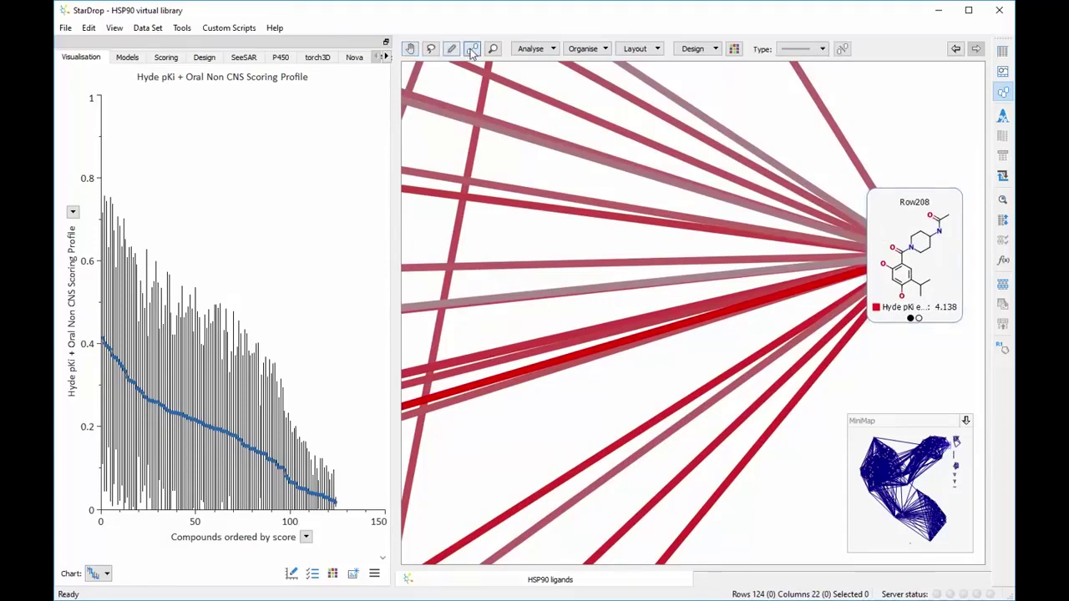
{"action": "left_click", "coordinate": [843, 50]}
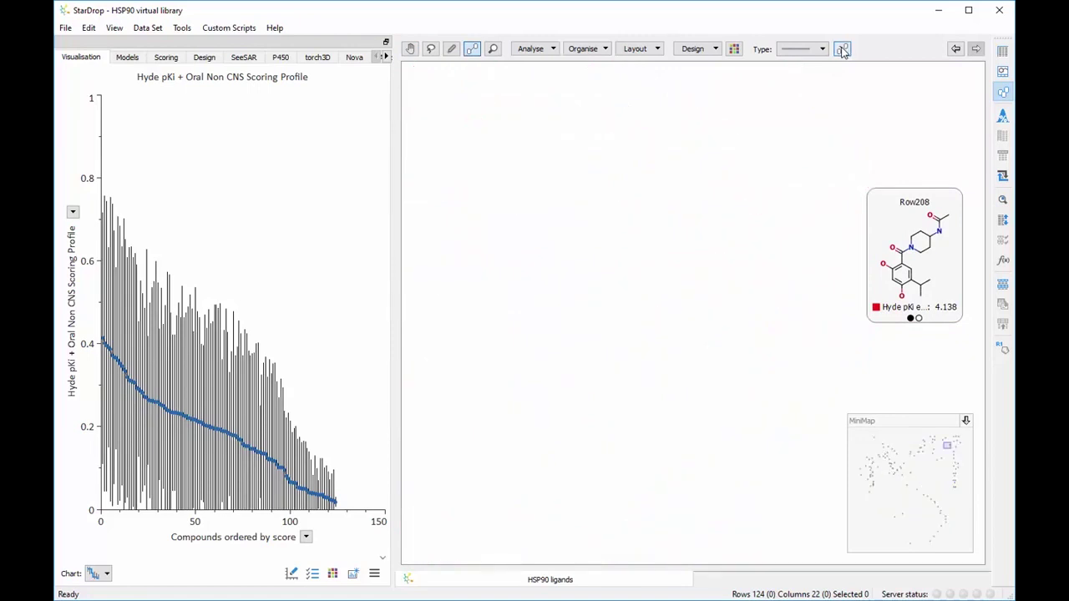
Arrange the compound cards in a grid and apply the HSP90 Score user design to them
{"action": "left_click", "coordinate": [658, 50]}
{"action": "left_click", "coordinate": [661, 70]}
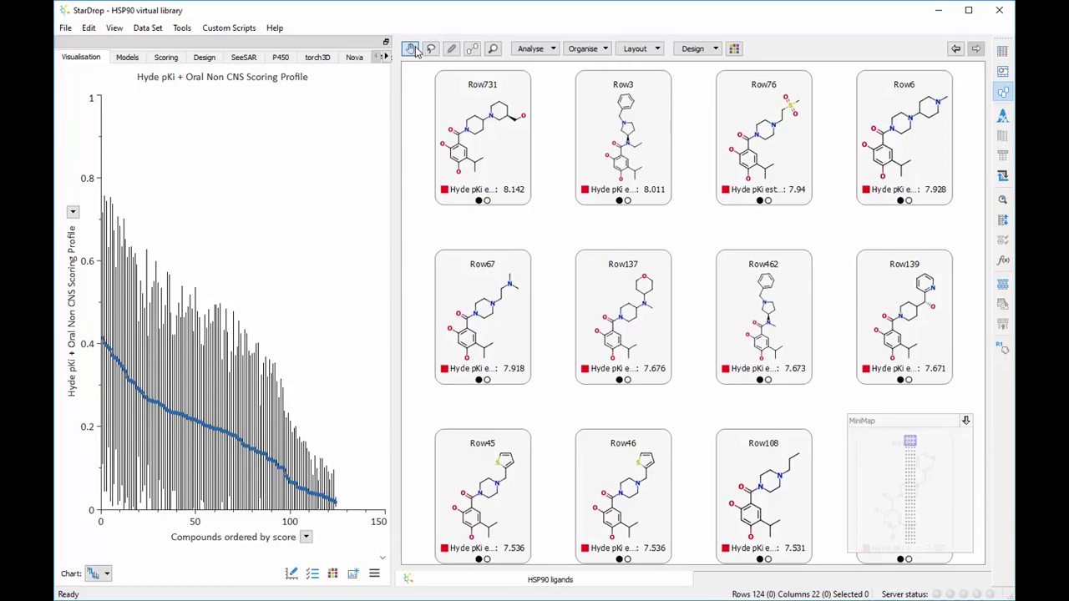
{"action": "left_click", "coordinate": [709, 53]}
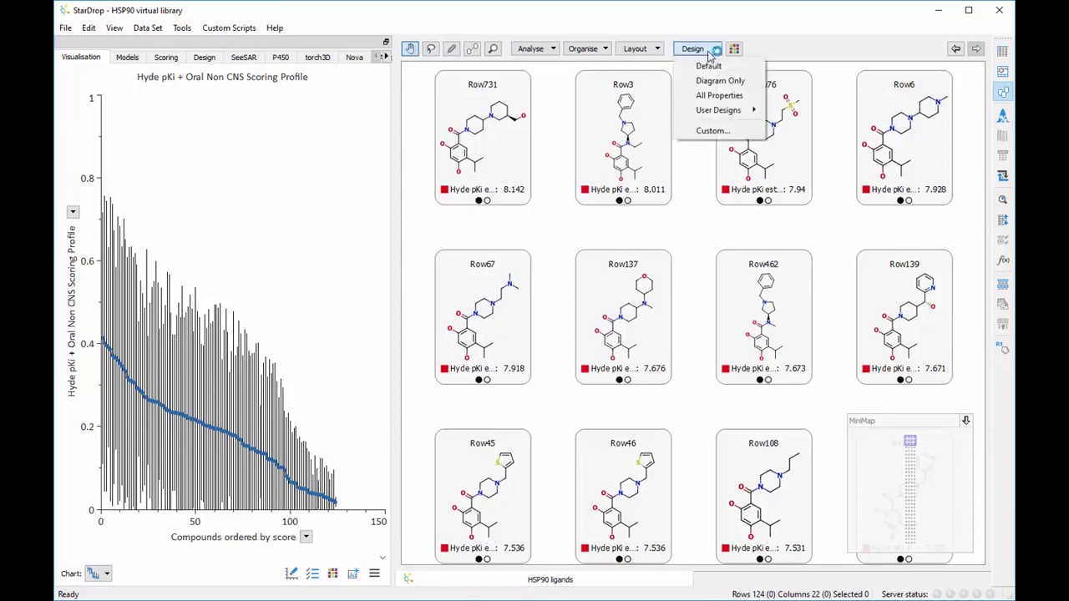
{"action": "mouse_move", "coordinate": [754, 112]}
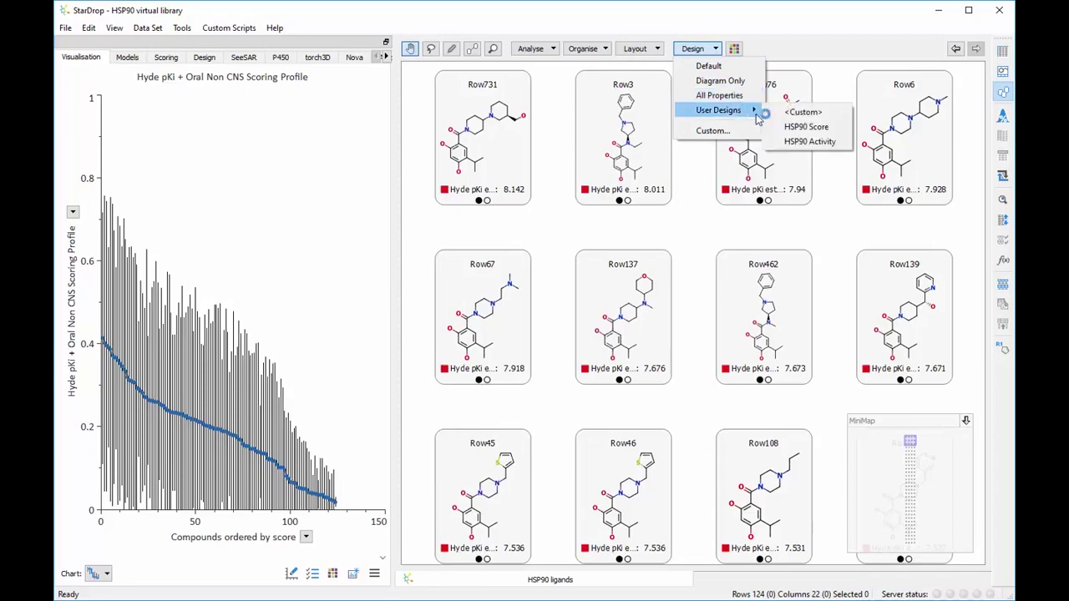
{"action": "left_click", "coordinate": [795, 127]}
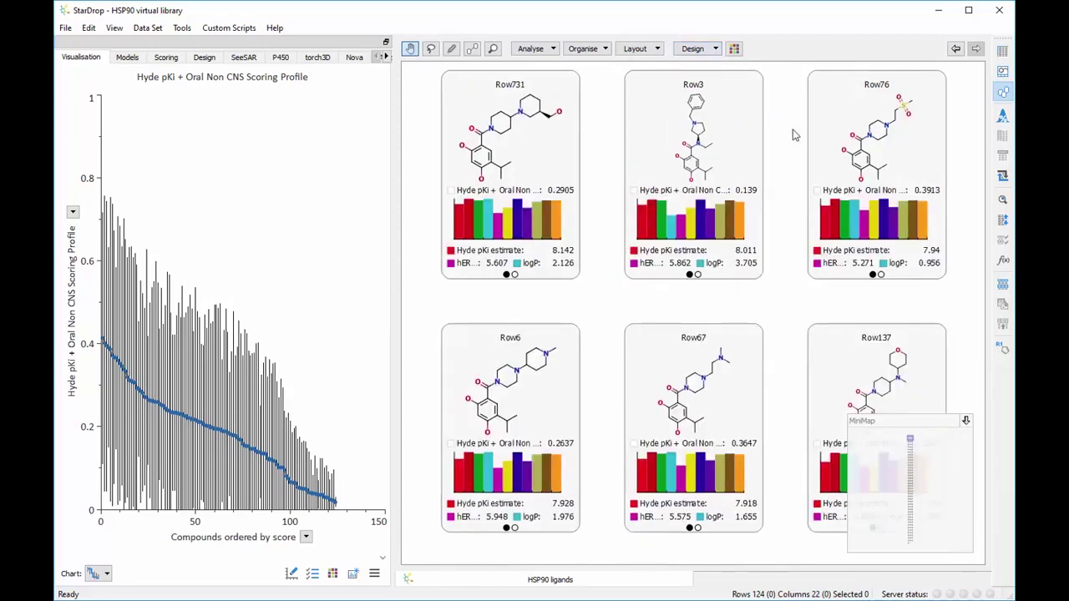
Select the Row3 compound card and highlight its hERG pIC50 property to colour the structures by that model
{"action": "scroll", "coordinate": [752, 138], "scroll_direction": "up", "scroll_amount": 3}
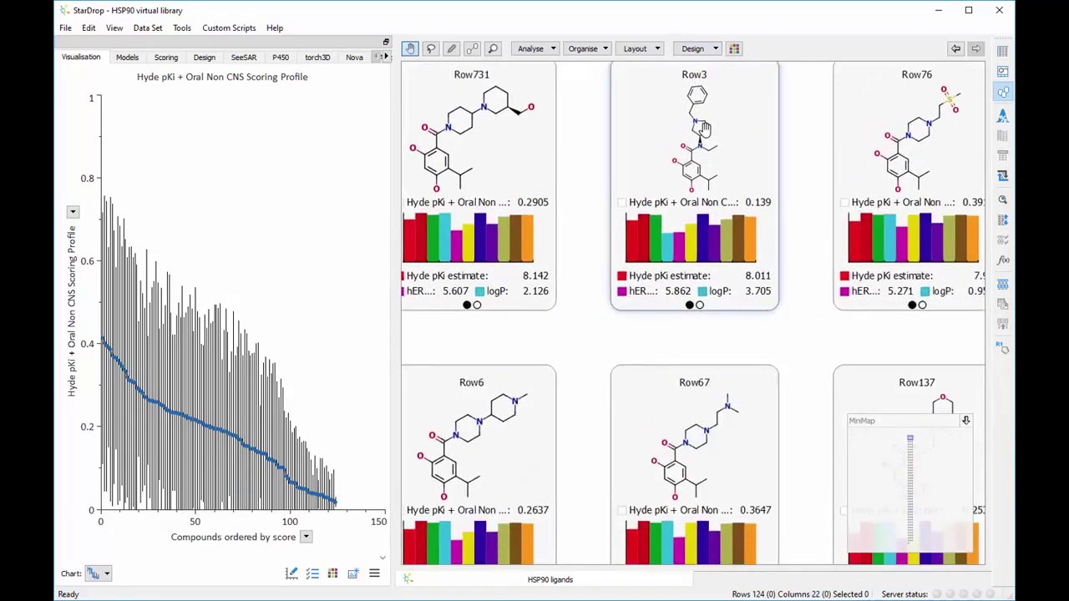
{"action": "left_click_drag", "start_coordinate": [842, 126], "coordinate": [825, 196]}
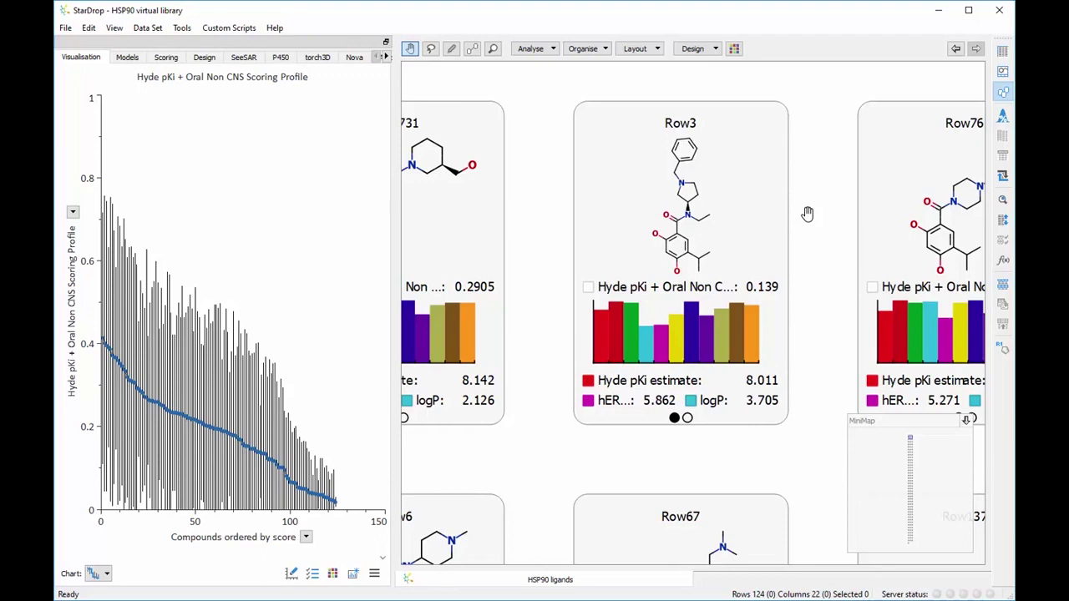
{"action": "left_click", "coordinate": [759, 263]}
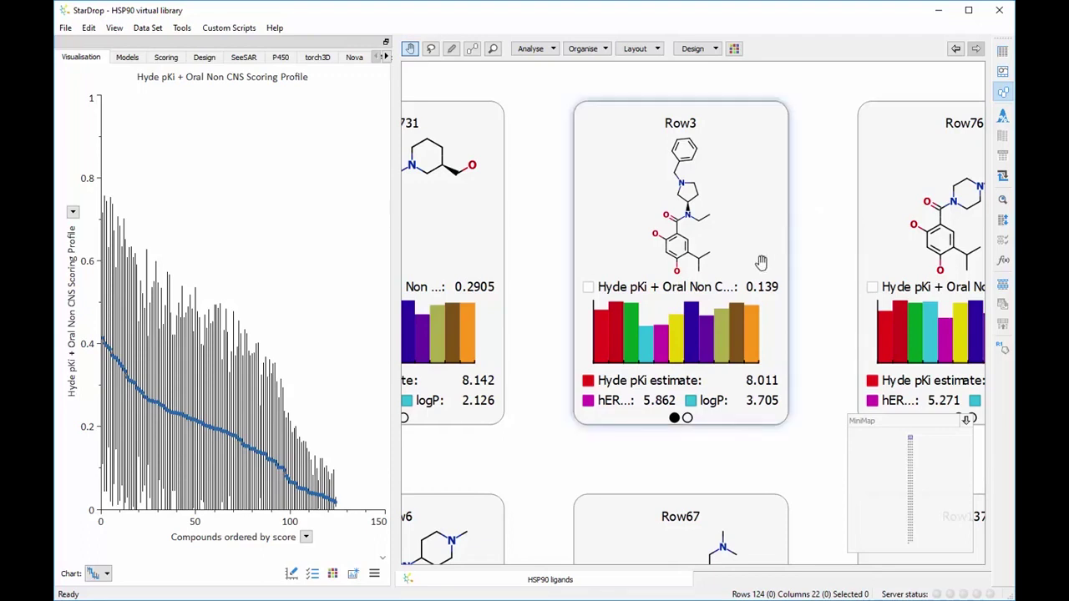
{"action": "left_click", "coordinate": [729, 410]}
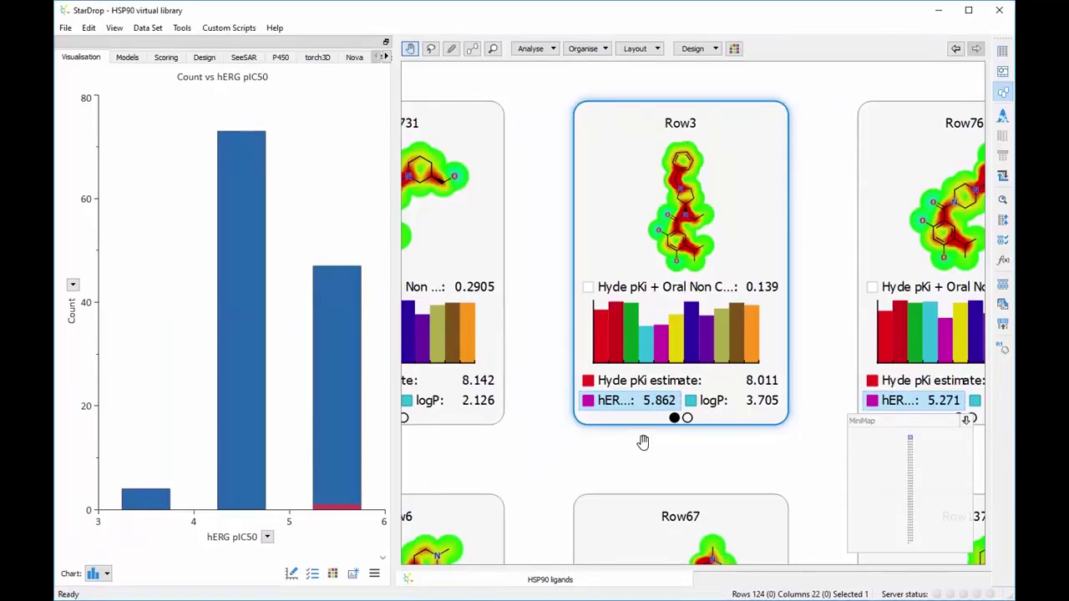
View Row3 in the SeeSAR binding pocket with the protein surface shown and rotate it to inspect the terminal phenyl ring
{"action": "left_click", "coordinate": [259, 58]}
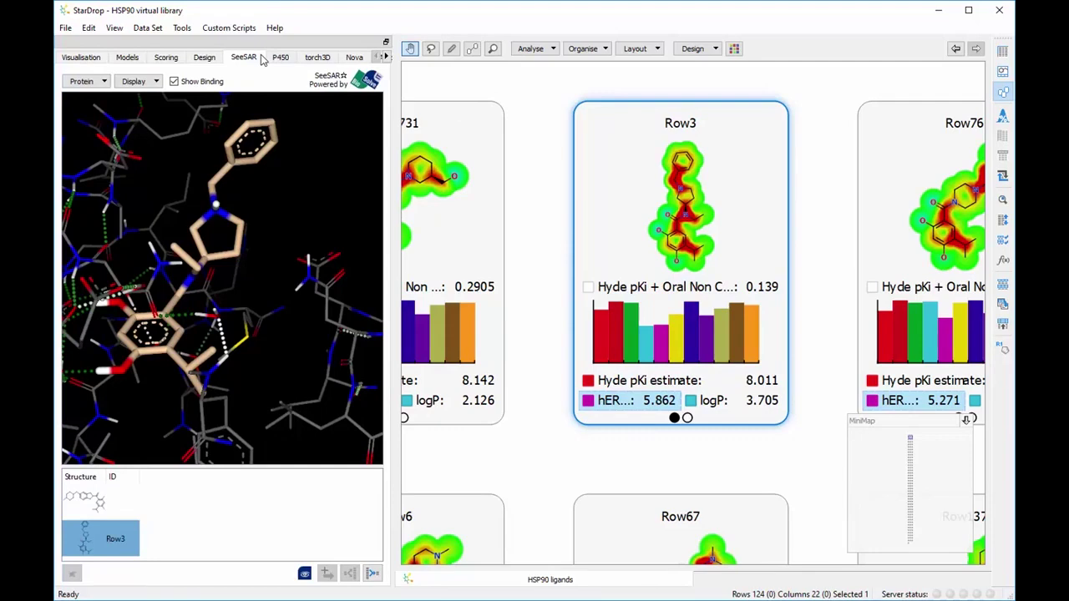
{"action": "left_click", "coordinate": [161, 82]}
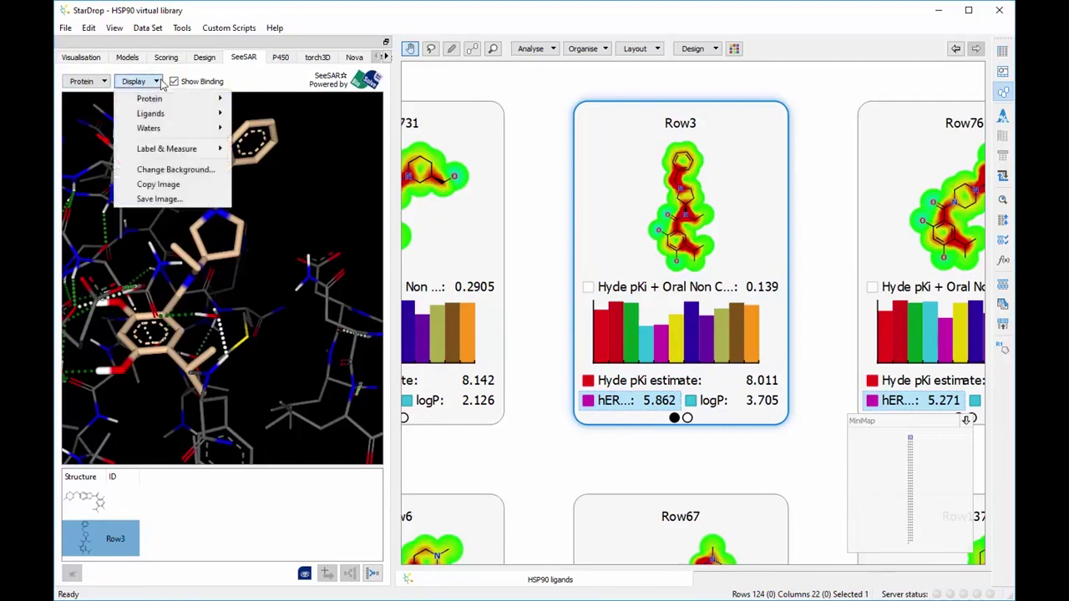
{"action": "mouse_move", "coordinate": [183, 101]}
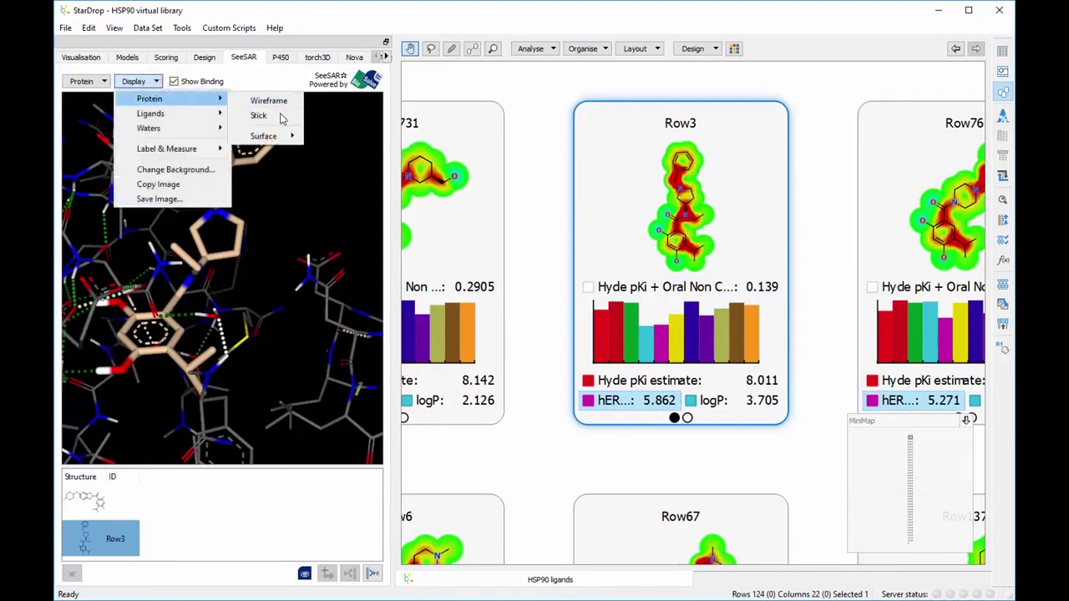
{"action": "mouse_move", "coordinate": [284, 136]}
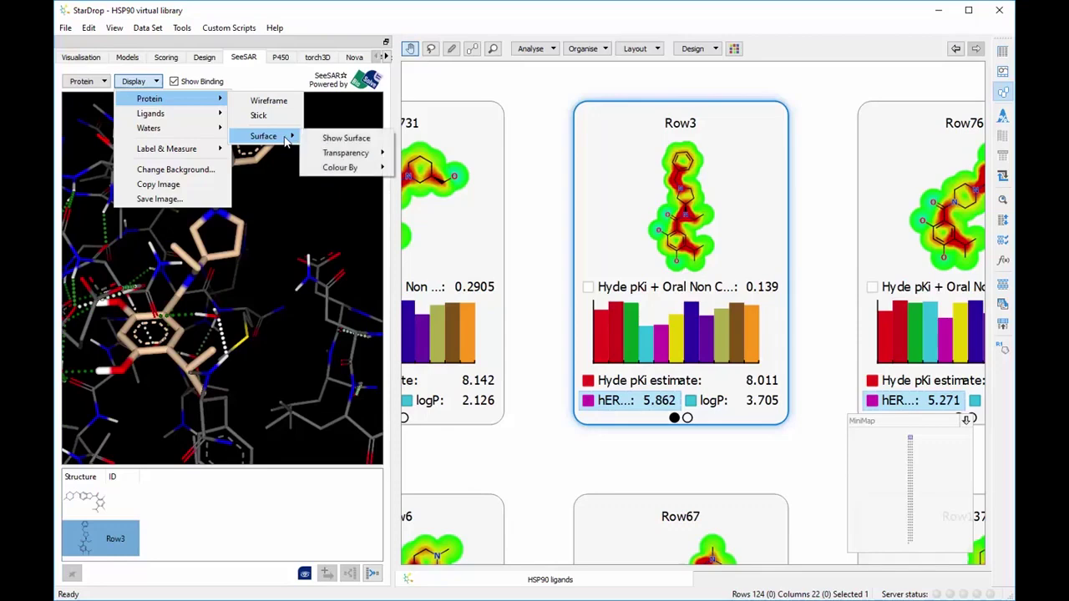
{"action": "left_click", "coordinate": [349, 138]}
{"action": "mouse_move", "coordinate": [342, 145]}
{"action": "left_mouse_down"}
{"action": "mouse_move", "coordinate": [303, 177]}
{"action": "mouse_move", "coordinate": [327, 129]}
{"action": "mouse_move", "coordinate": [307, 125]}
{"action": "mouse_move", "coordinate": [297, 140]}
{"action": "left_mouse_up"}
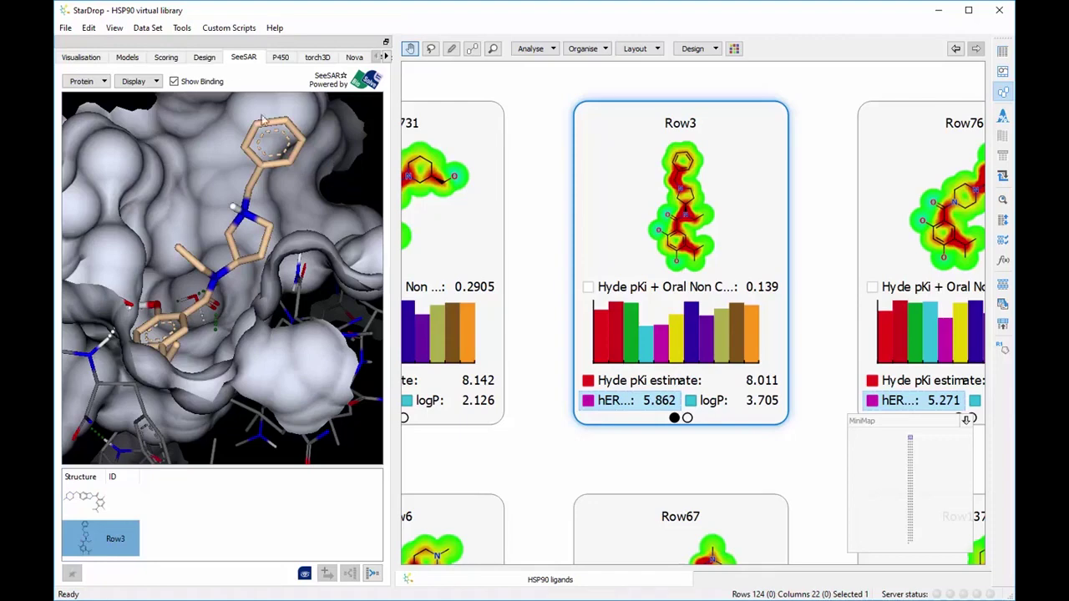
Open Row3 for design and add a carboxylic acid group to its terminal phenyl ring
{"action": "left_click", "coordinate": [211, 59]}
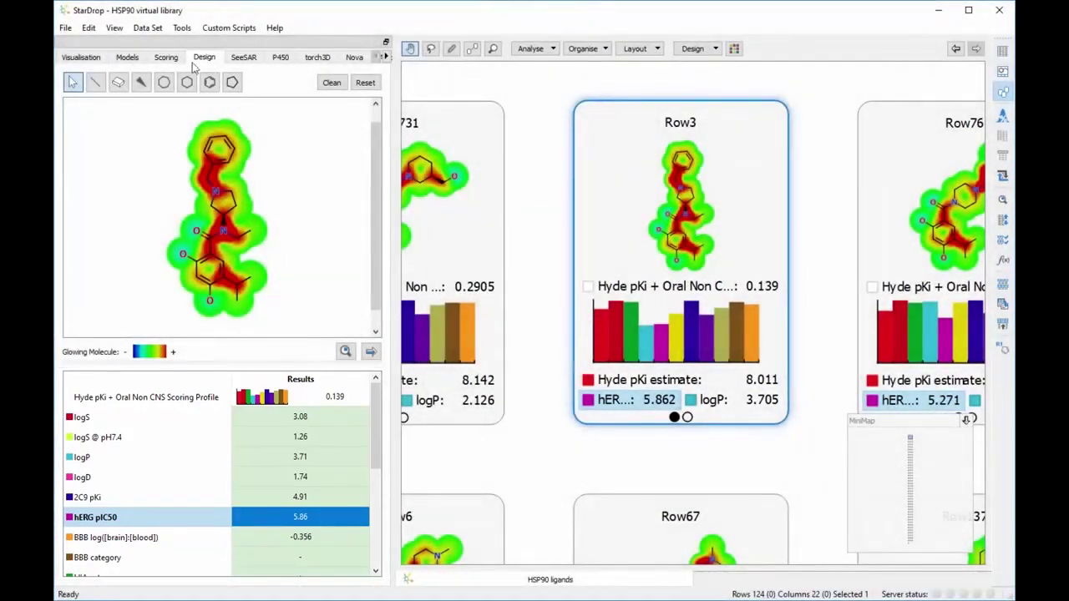
{"action": "left_click", "coordinate": [95, 82]}
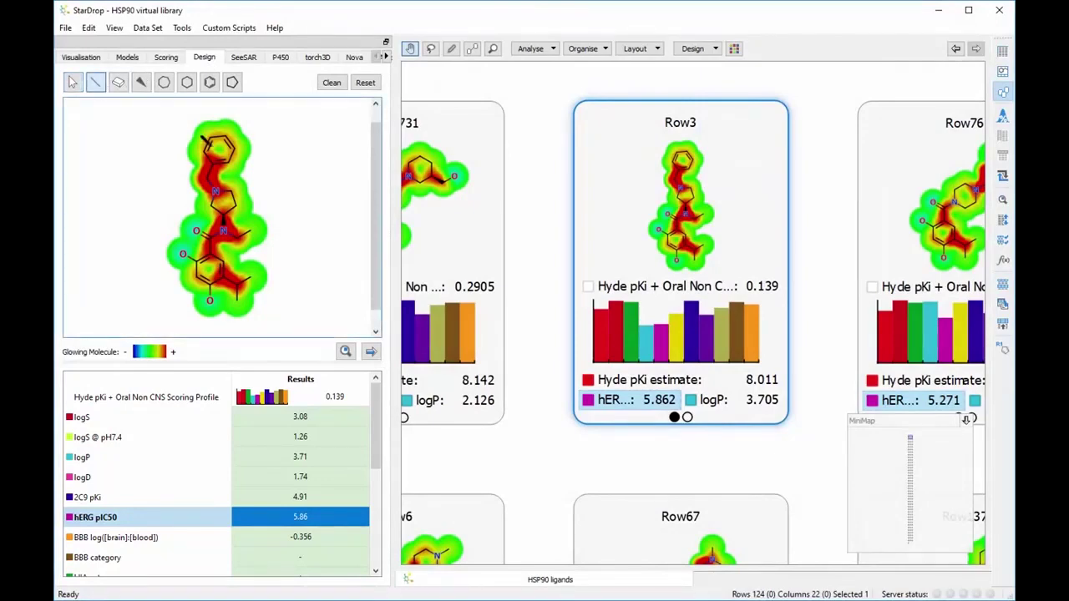
{"action": "mouse_move", "coordinate": [214, 142]}
{"action": "left_mouse_down"}
{"action": "mouse_move", "coordinate": [198, 127]}
{"action": "mouse_move", "coordinate": [205, 115]}
{"action": "mouse_move", "coordinate": [183, 132]}
{"action": "mouse_move", "coordinate": [194, 142]}
{"action": "left_mouse_up"}
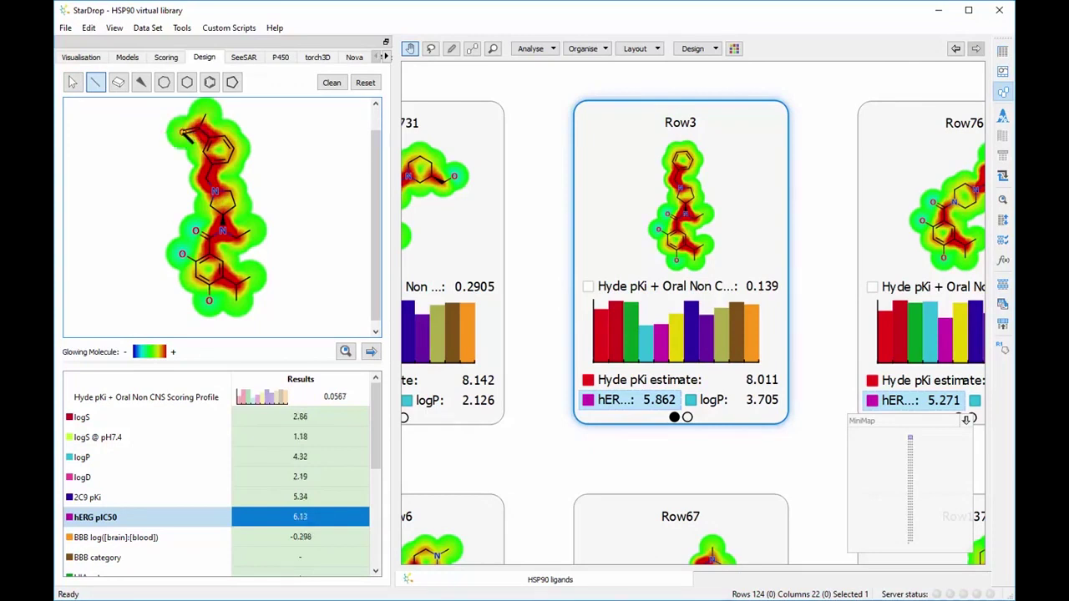
{"action": "left_click", "coordinate": [190, 134]}
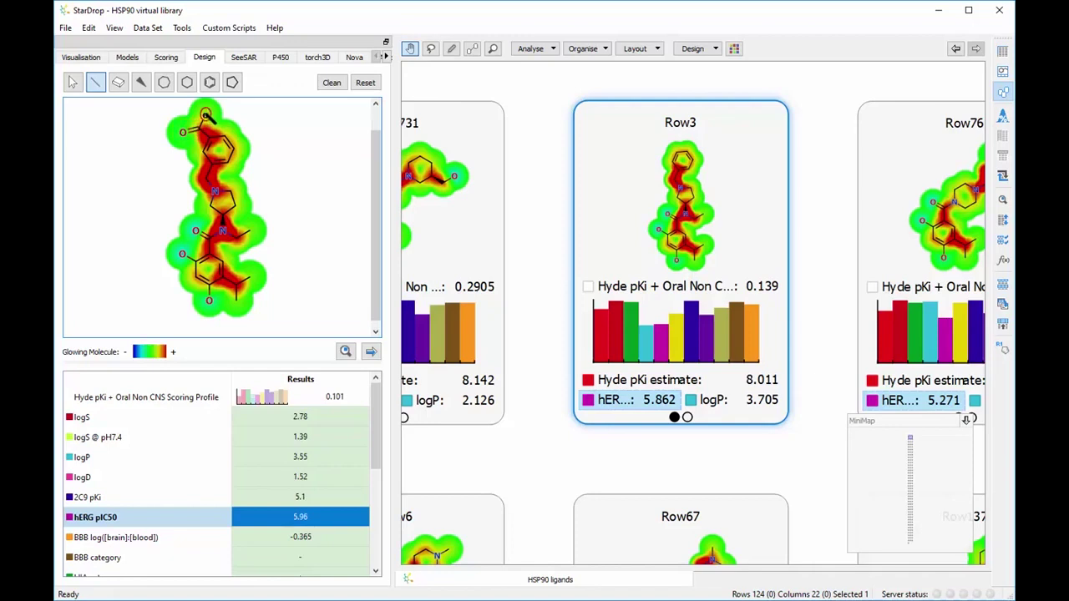
{"action": "left_click", "coordinate": [206, 116]}
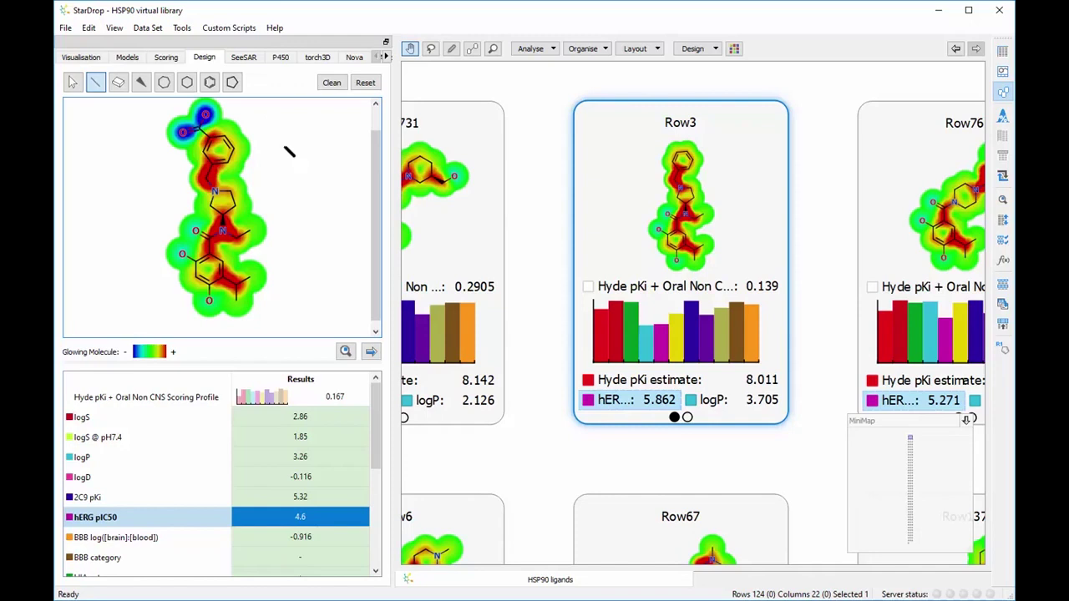
Add the carboxylic acid design to the data set and move its card beside the Row3 card
{"action": "left_click", "coordinate": [371, 353]}
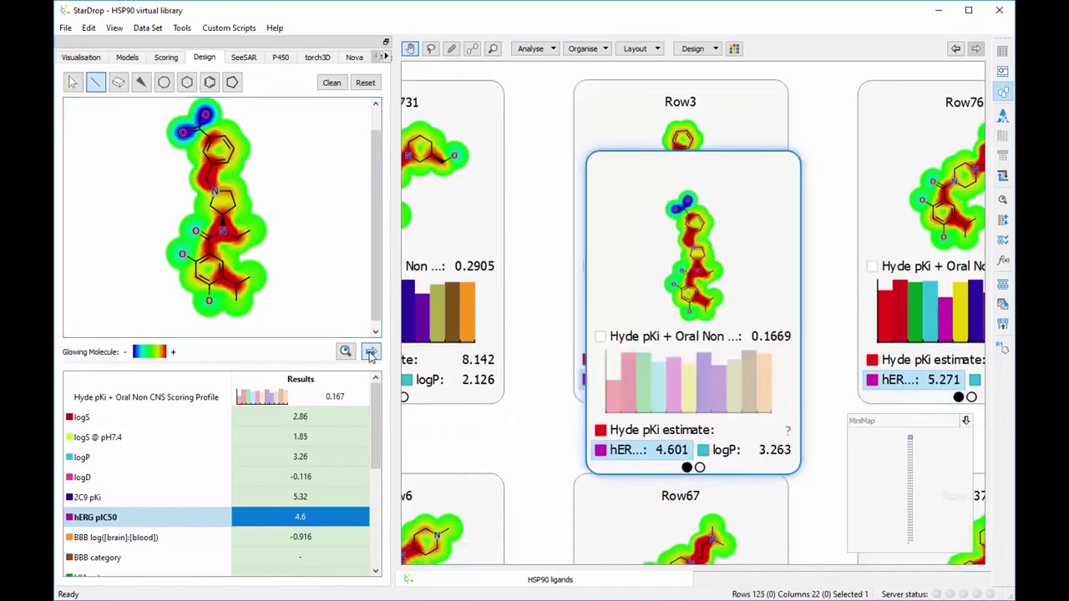
{"action": "left_click_drag", "start_coordinate": [756, 172], "coordinate": [593, 228]}
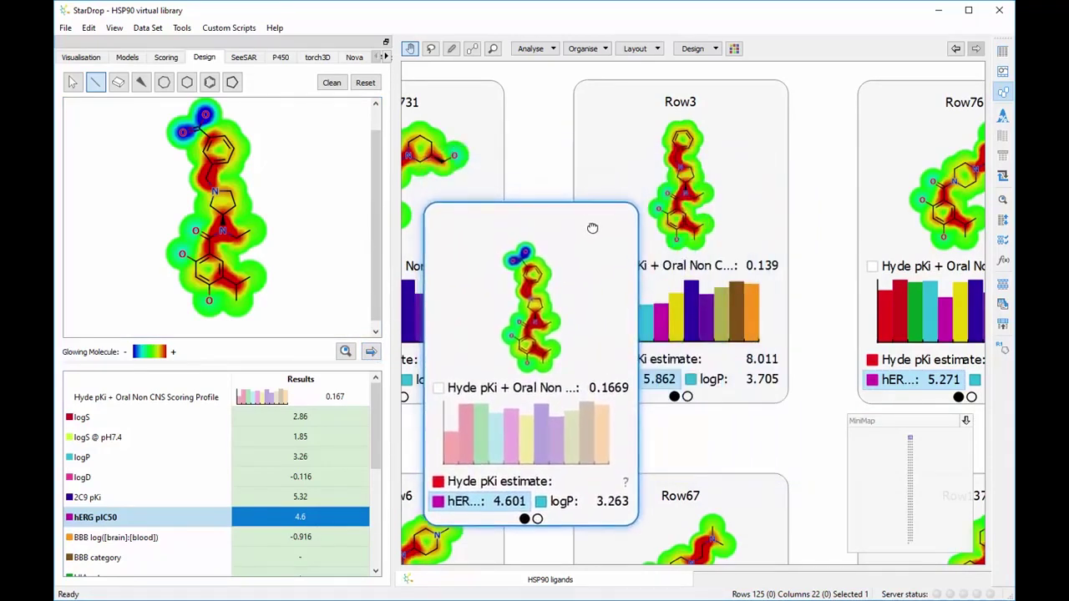